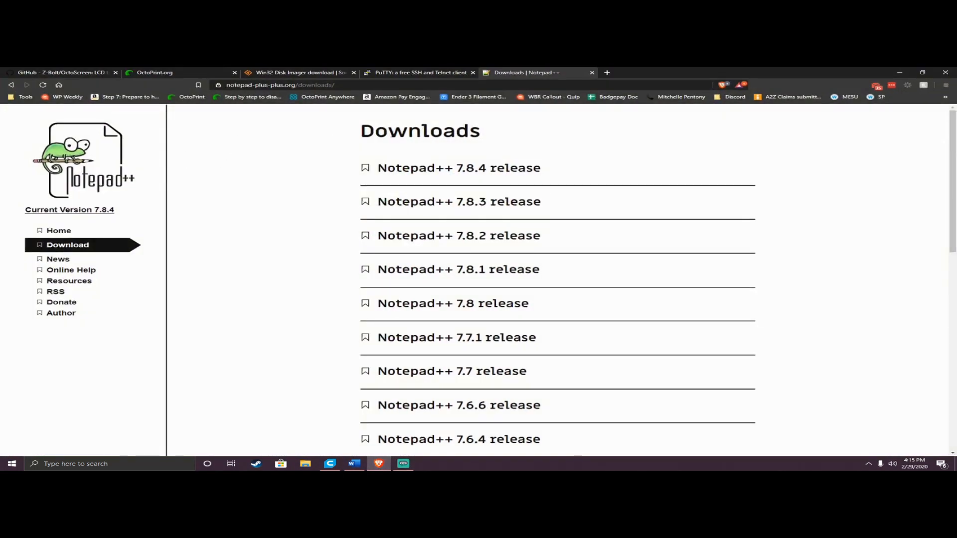
# Review the web pages for PuTTY, Win32 Disk Imager, OctoPrint and the Notepad++ downloads
pyautogui.click(422, 72)
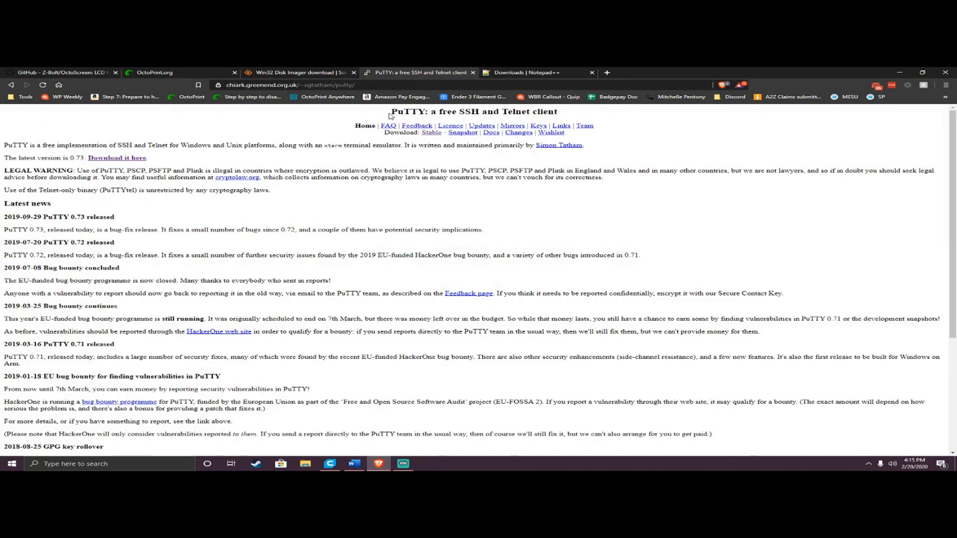
pyautogui.moveTo(390, 112); pyautogui.dragTo(435, 112)
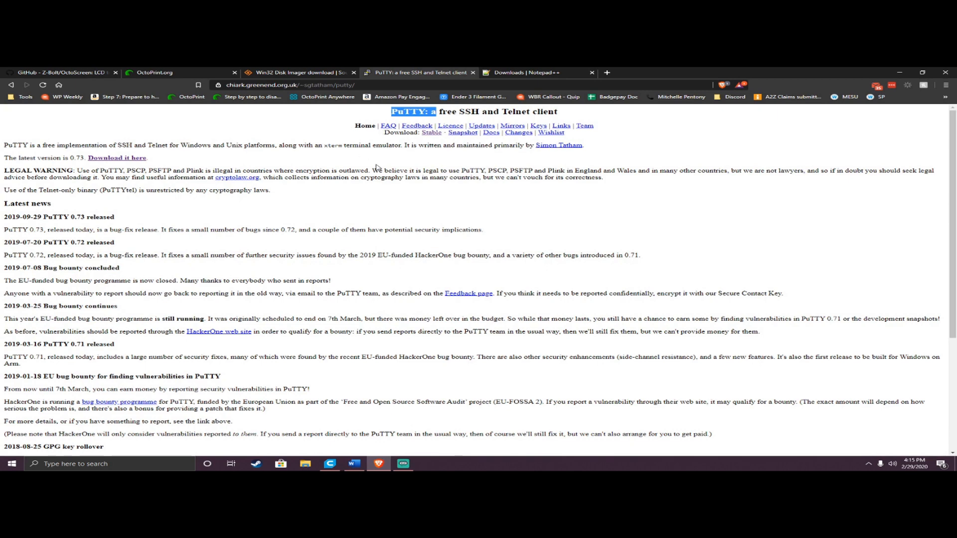
pyautogui.click(279, 74)
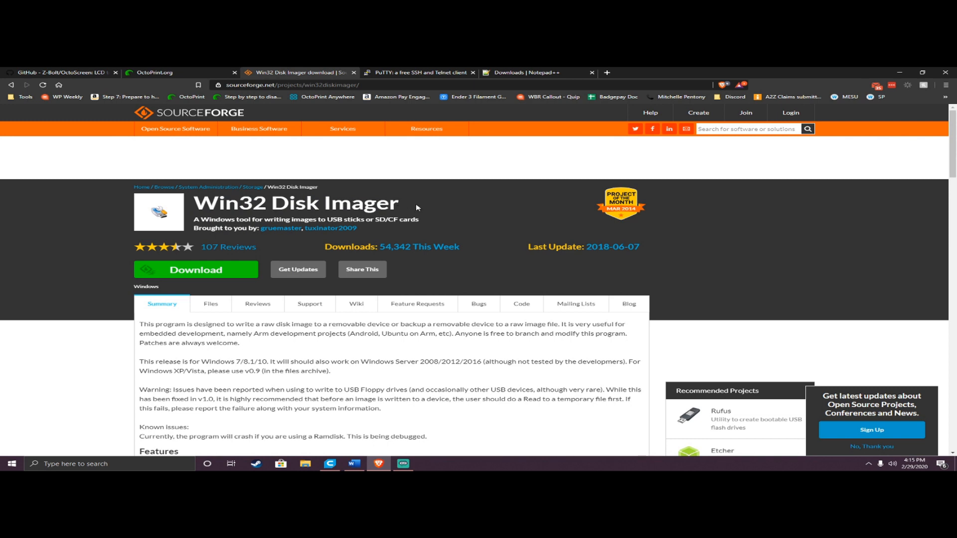
pyautogui.moveTo(418, 208); pyautogui.dragTo(195, 203)
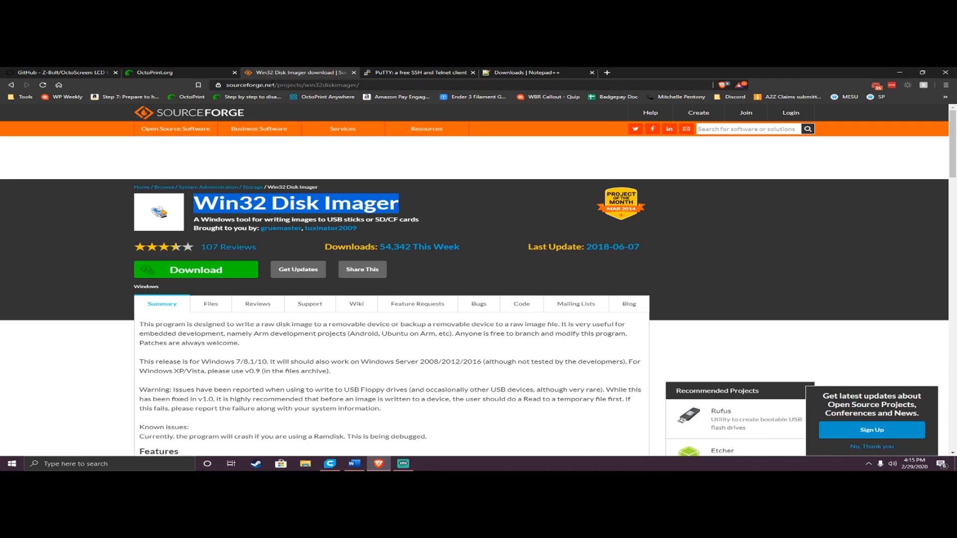
pyautogui.click(170, 73)
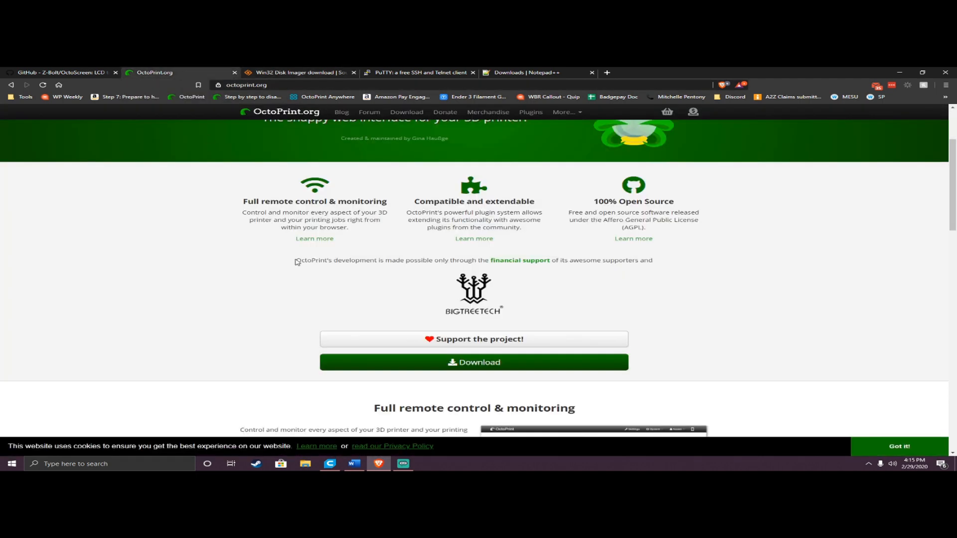
pyautogui.scroll(3, 299, 259)
pyautogui.scroll(-3, 299, 299)
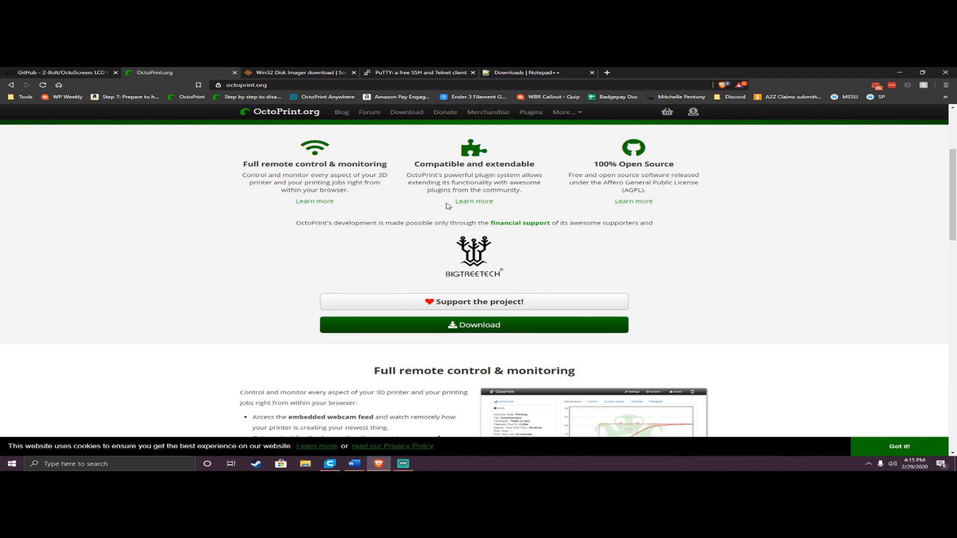
pyautogui.click(419, 73)
pyautogui.click(506, 73)
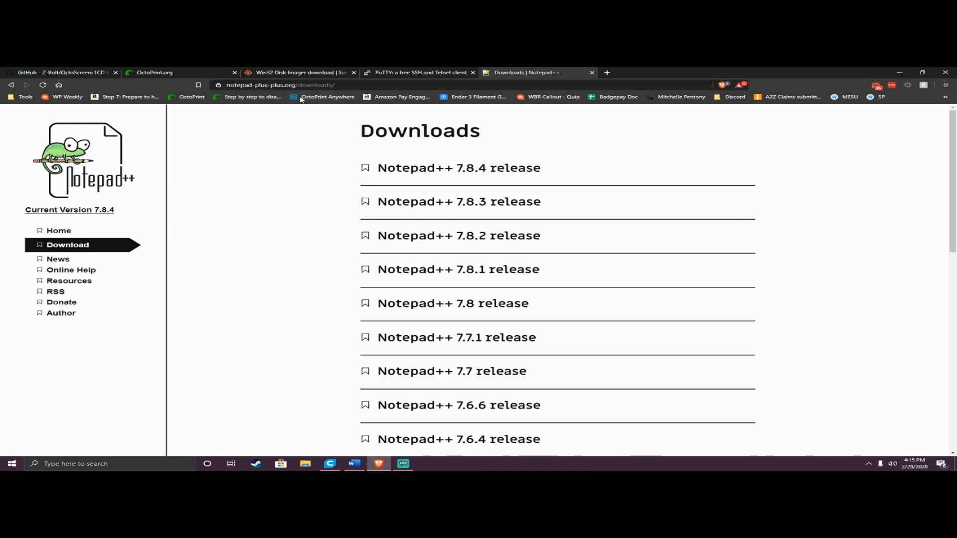
# Minimize the browser and open Windows Disk Management in a maximized window
pyautogui.click(894, 74)
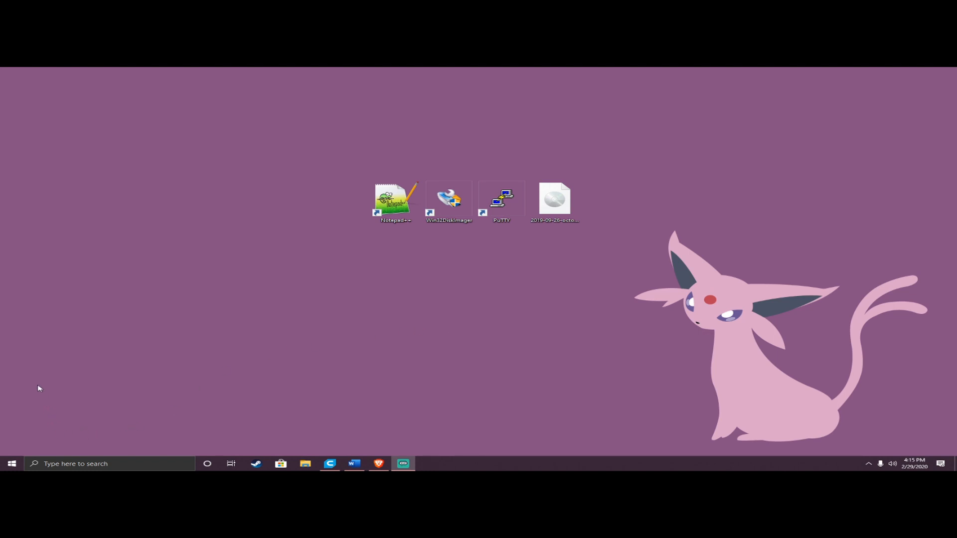
pyautogui.rightClick(10, 463)
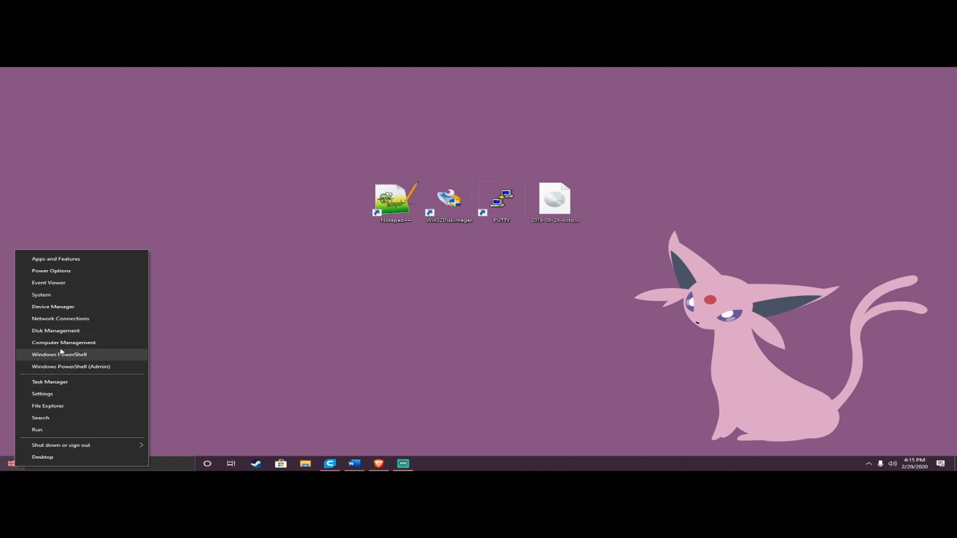
pyautogui.click(70, 331)
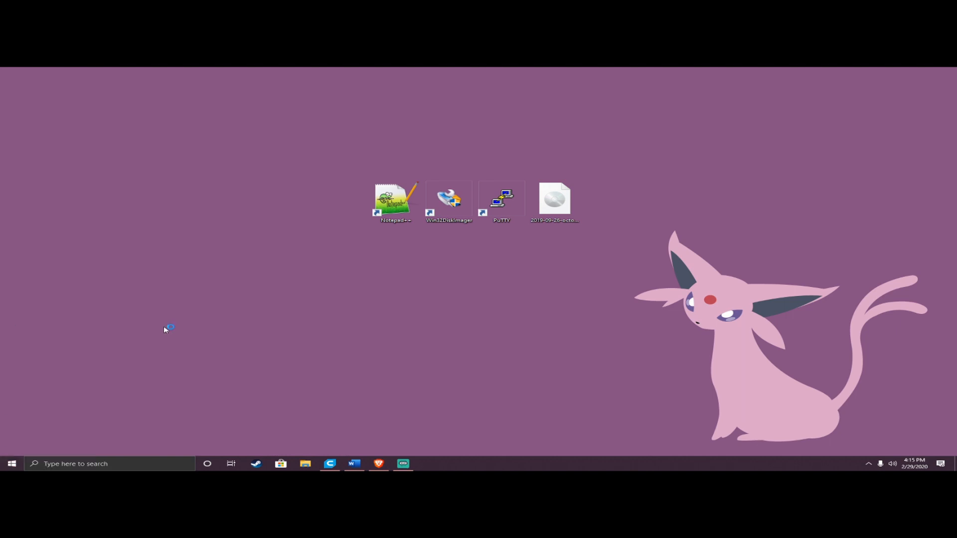
pyautogui.moveTo(291, 118); pyautogui.dragTo(398, 69)
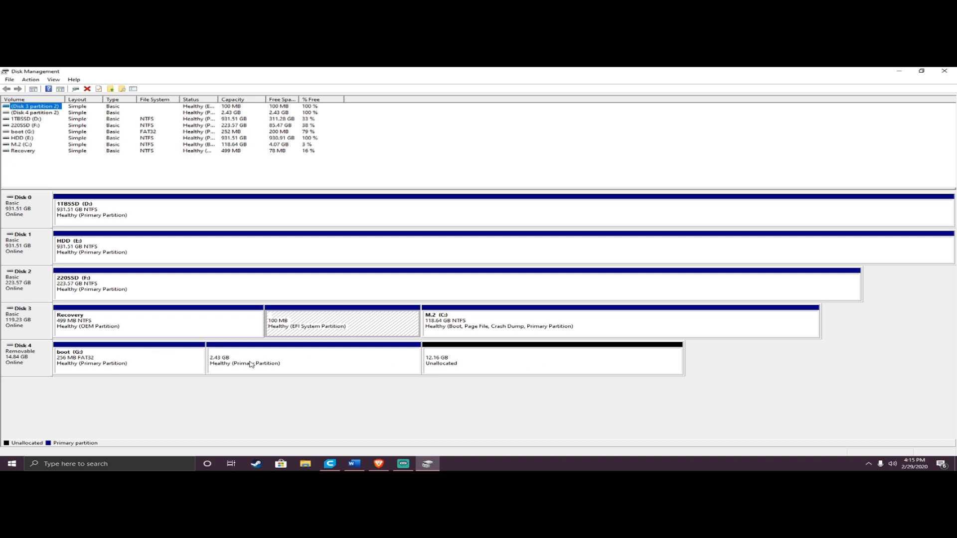
# Delete the 2.43 GB partition and the boot (G:) volume on removable Disk 4, and close Disk Management
pyautogui.rightClick(268, 365)
pyautogui.click(321, 339)
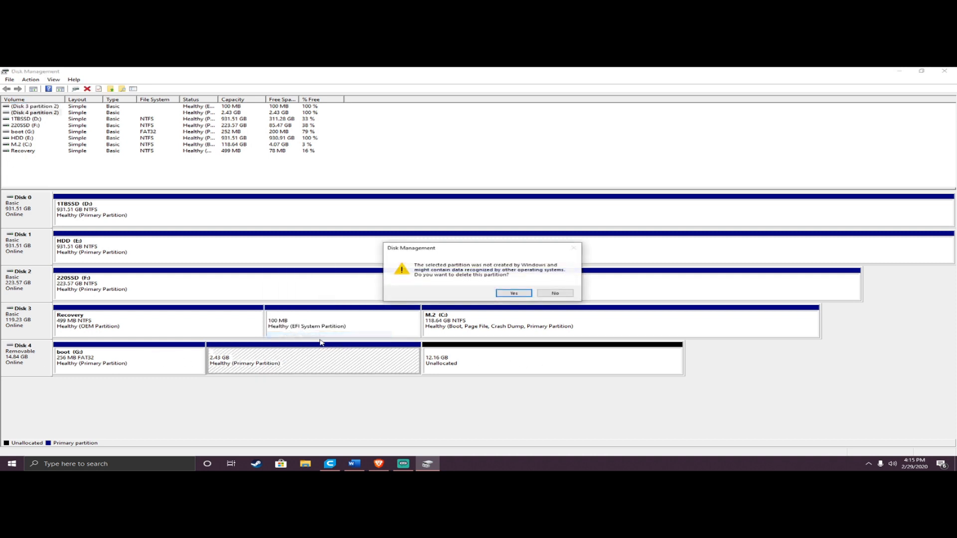
pyautogui.press('Return')
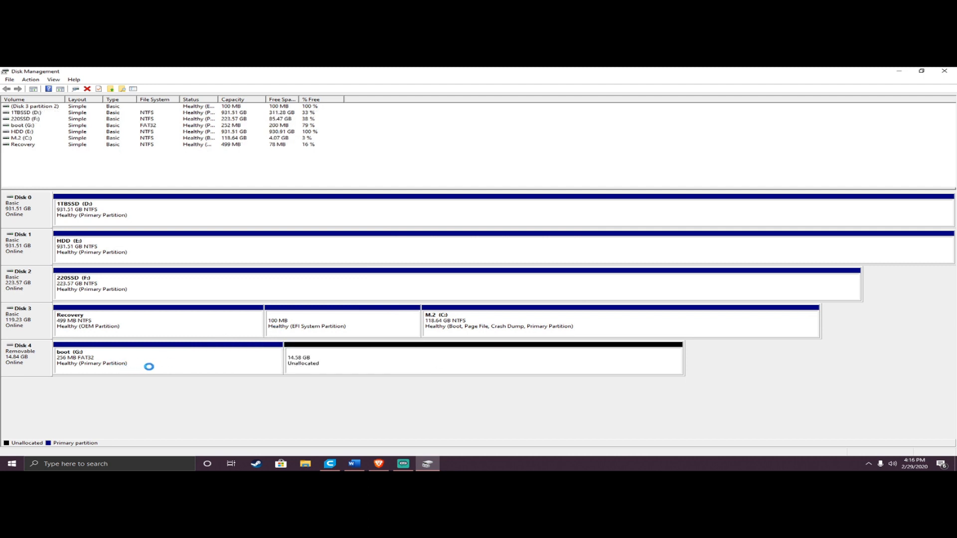
pyautogui.rightClick(155, 368)
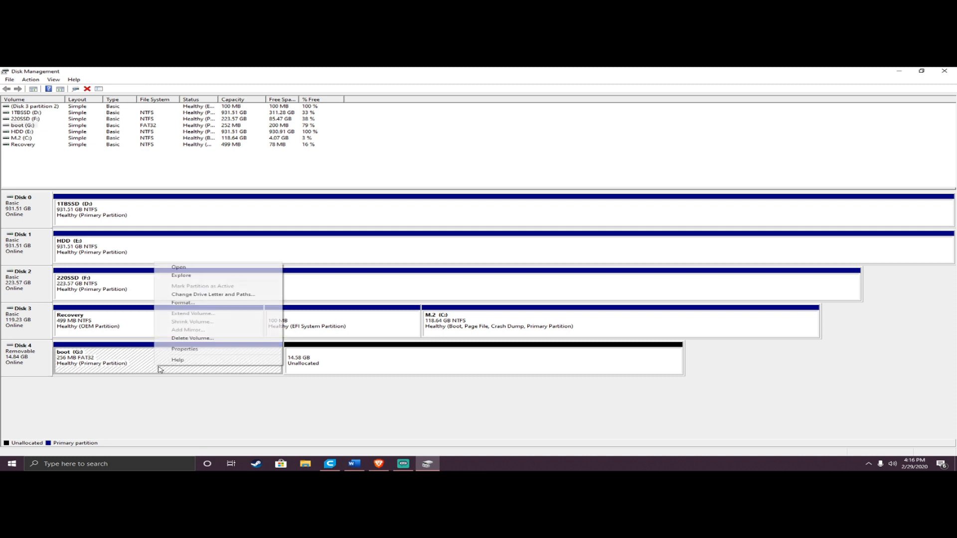
pyautogui.click(198, 338)
pyautogui.click(521, 293)
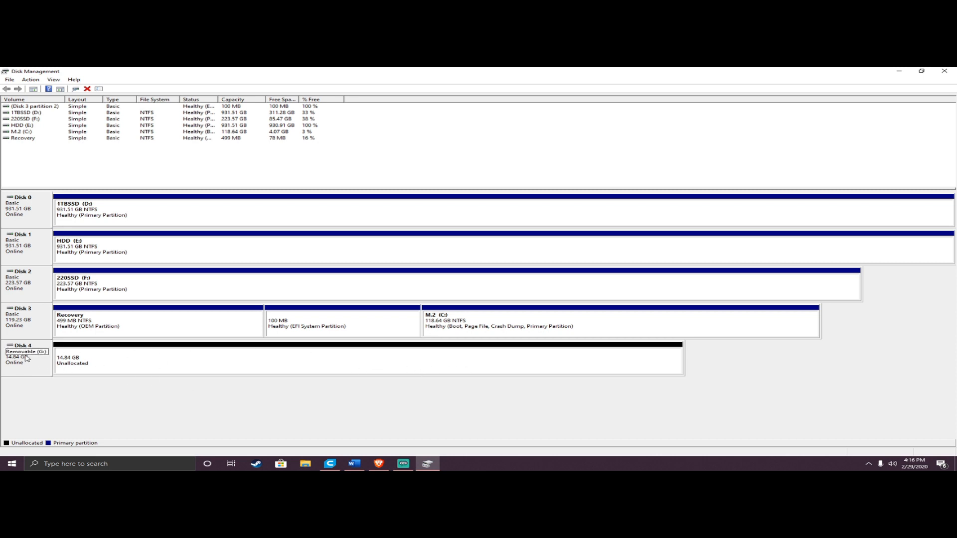
pyautogui.click(944, 71)
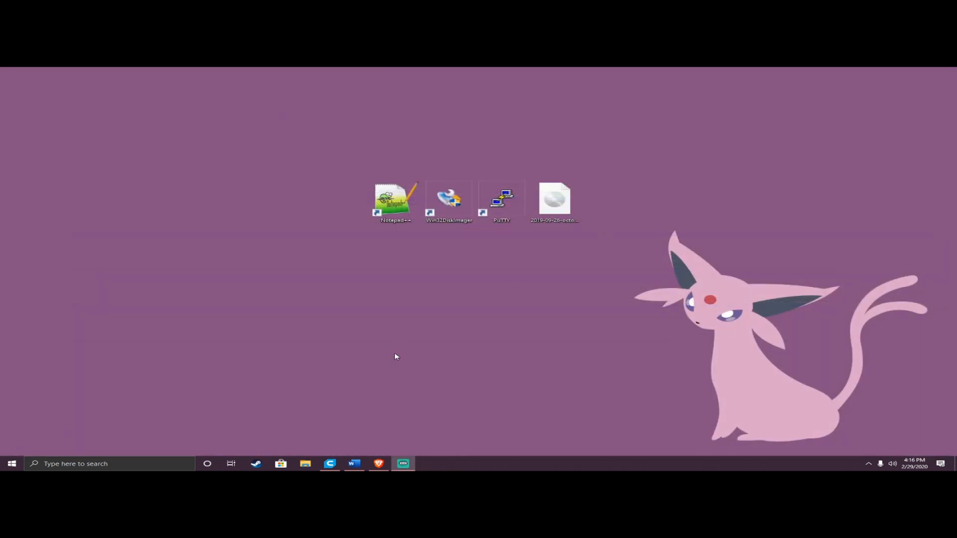
# Write 2019-09-26-octopi-buster-lite-0.17.0.img from the Desktop to device G: with Win32 Disk Imager
pyautogui.doubleClick(441, 209)
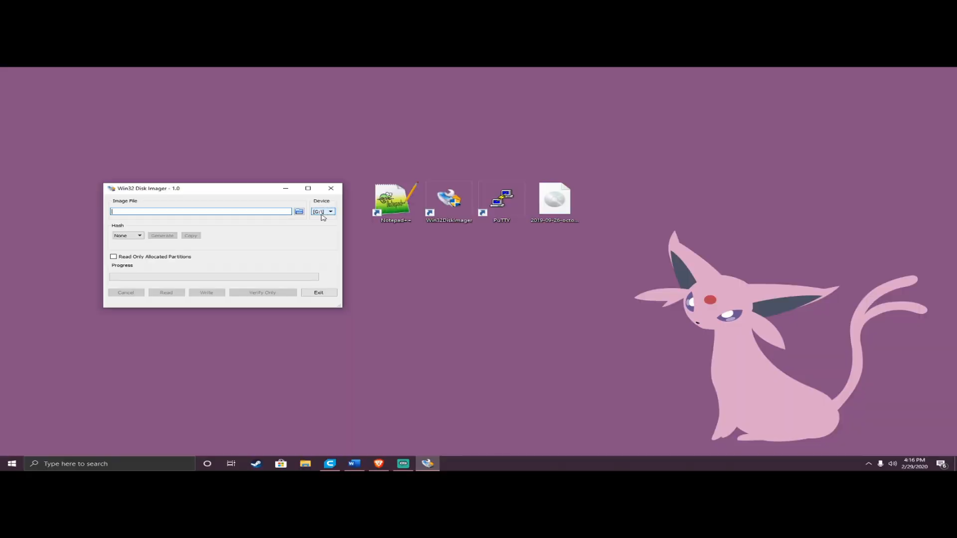
pyautogui.click(323, 214)
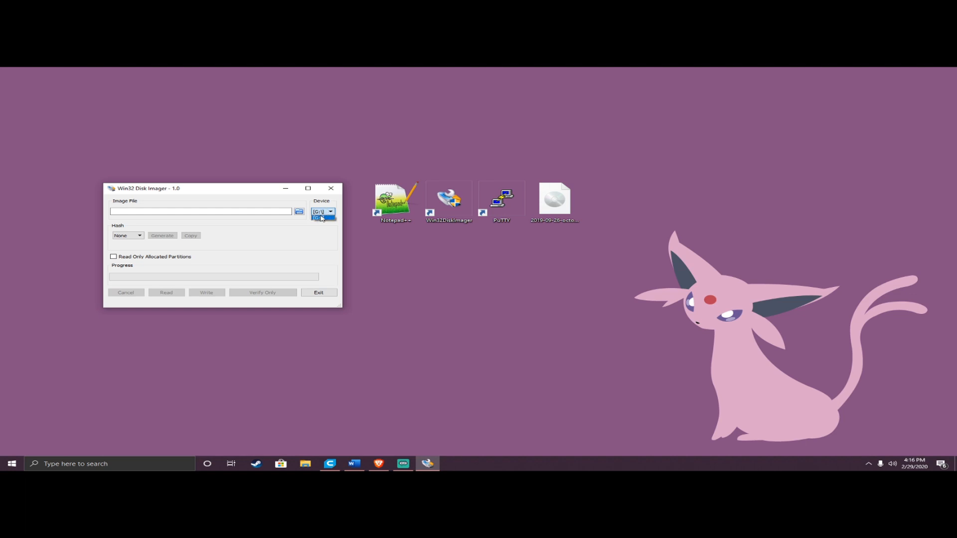
pyautogui.click(304, 240)
pyautogui.click(297, 211)
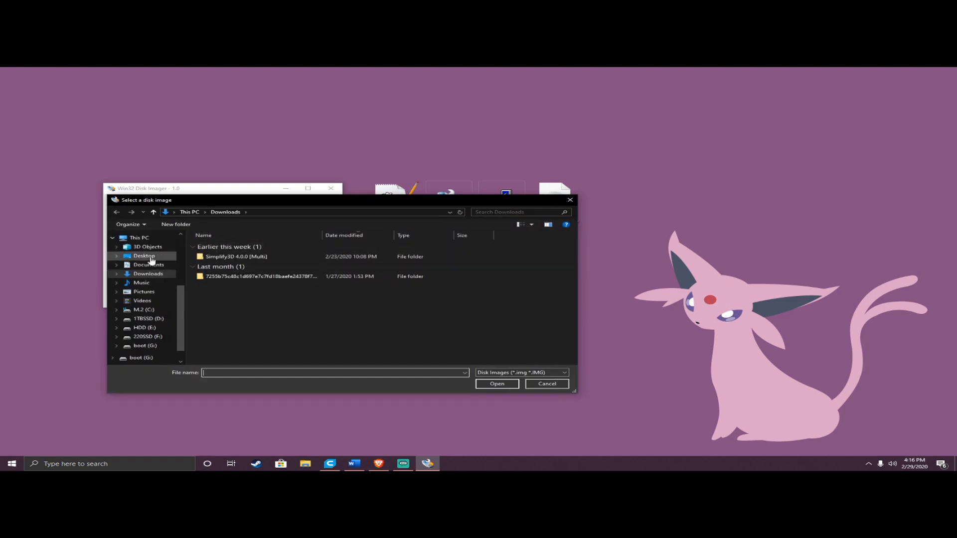
pyautogui.click(150, 258)
pyautogui.click(289, 301)
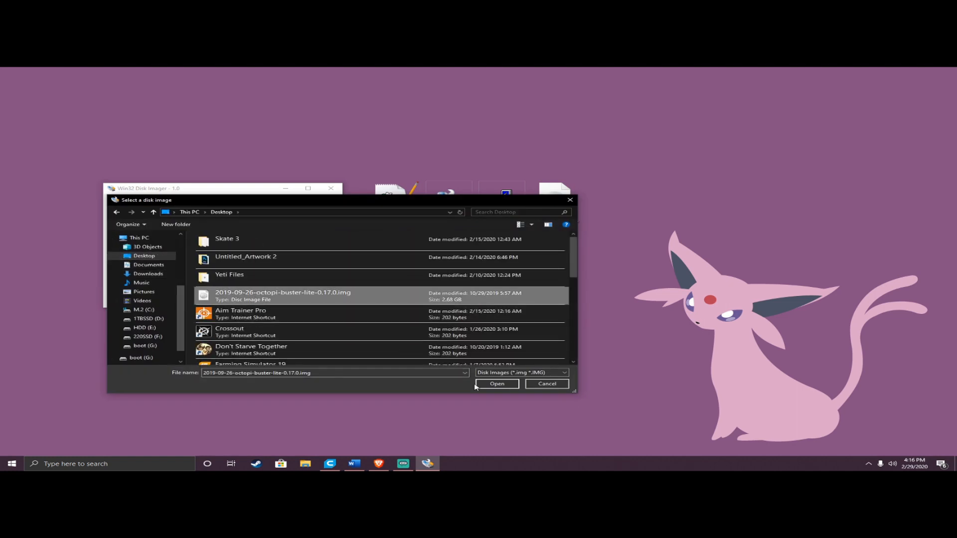
pyautogui.click(496, 383)
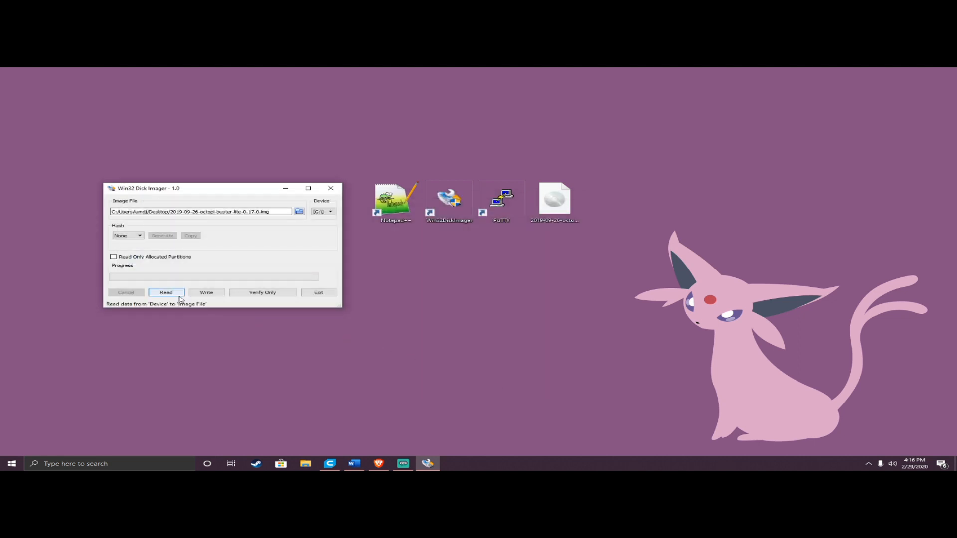
pyautogui.click(205, 294)
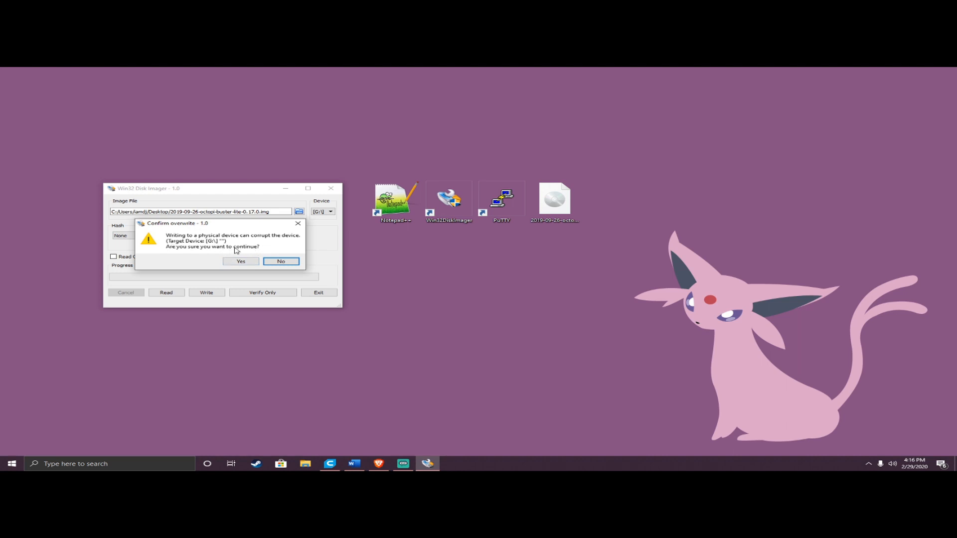
pyautogui.click(241, 261)
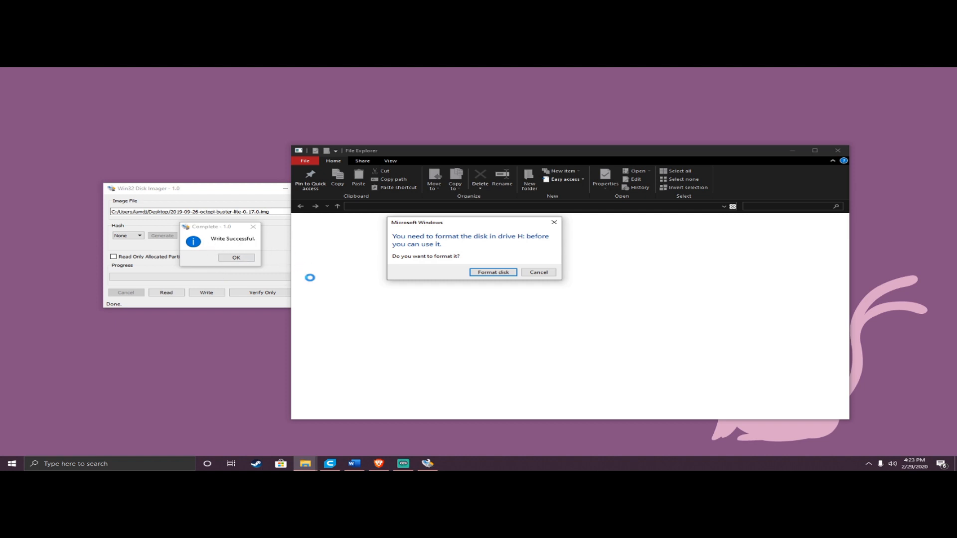
# Decline formatting drive H:, dismiss the remaining messages and close Win32 Disk Imager
pyautogui.click(547, 273)
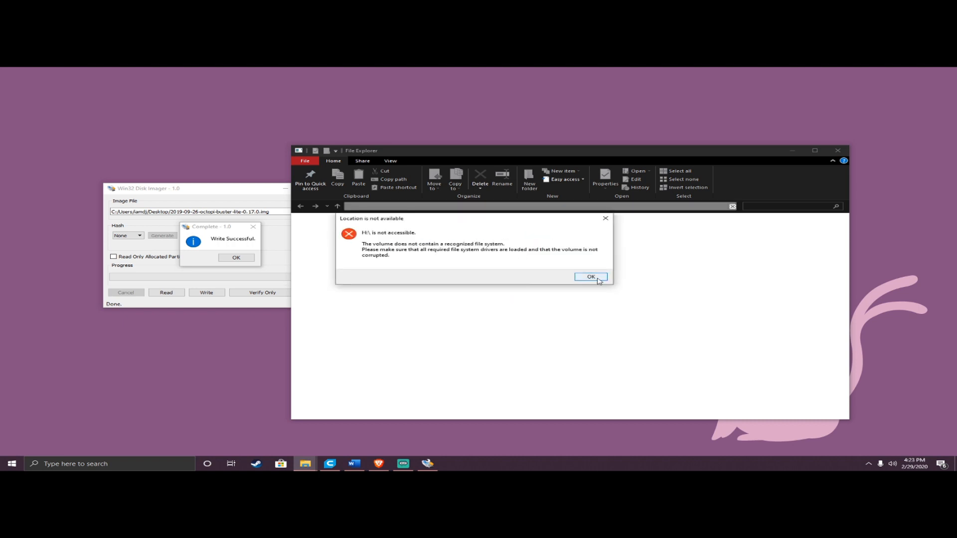
pyautogui.click(591, 277)
pyautogui.click(537, 273)
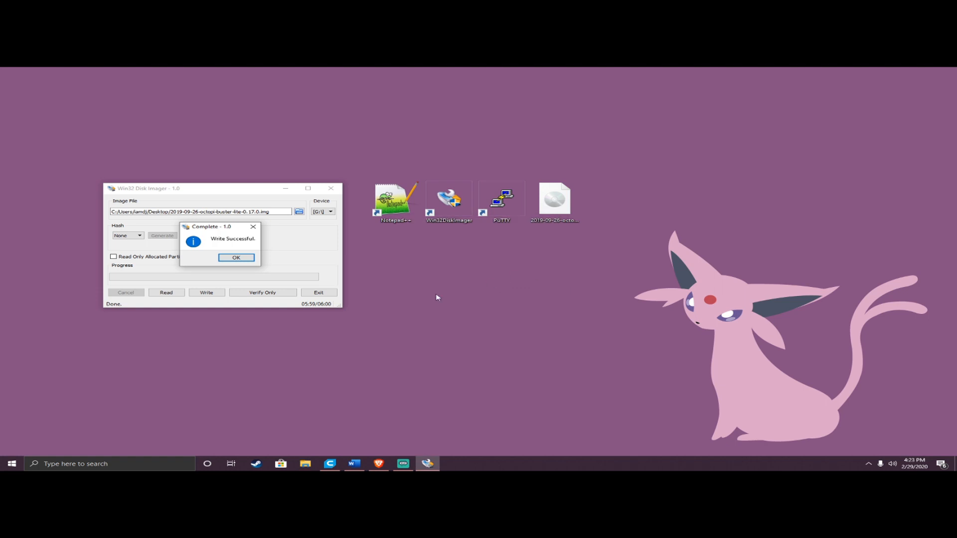
pyautogui.click(235, 258)
pyautogui.click(331, 189)
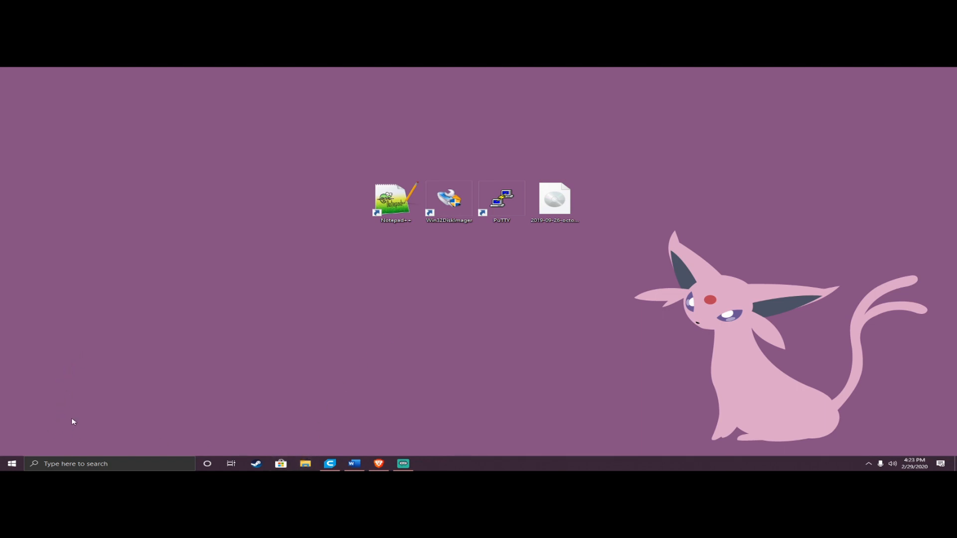
# Open octopi-wpa-supplicant.txt from the boot (G:) drive in Notepad++
pyautogui.click(305, 464)
pyautogui.scroll(-4, 317, 307)
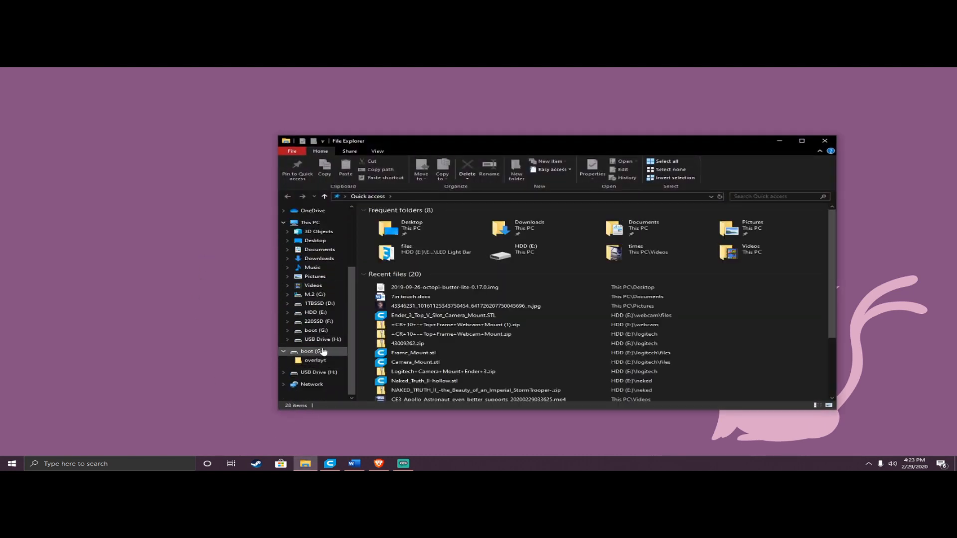
pyautogui.click(314, 330)
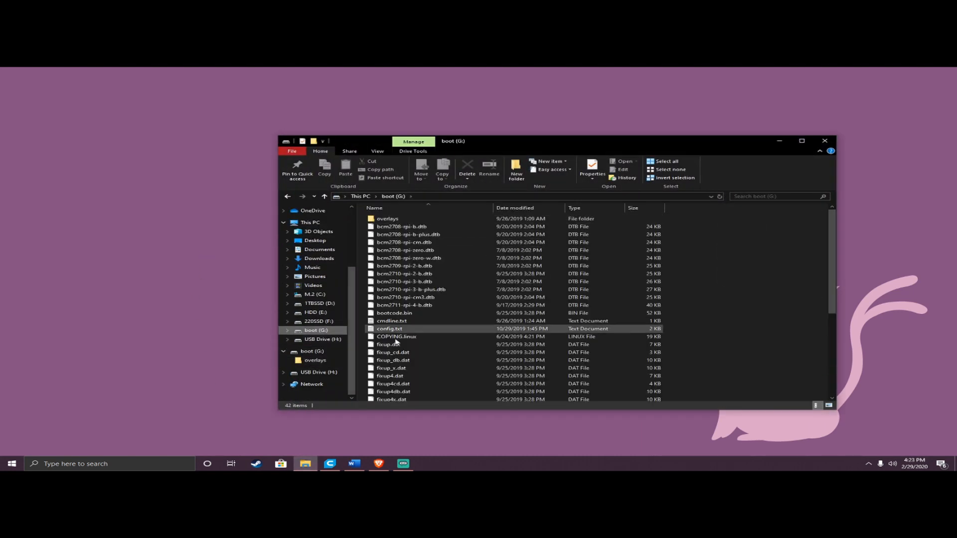
pyautogui.scroll(-4, 438, 337)
pyautogui.scroll(-2, 438, 336)
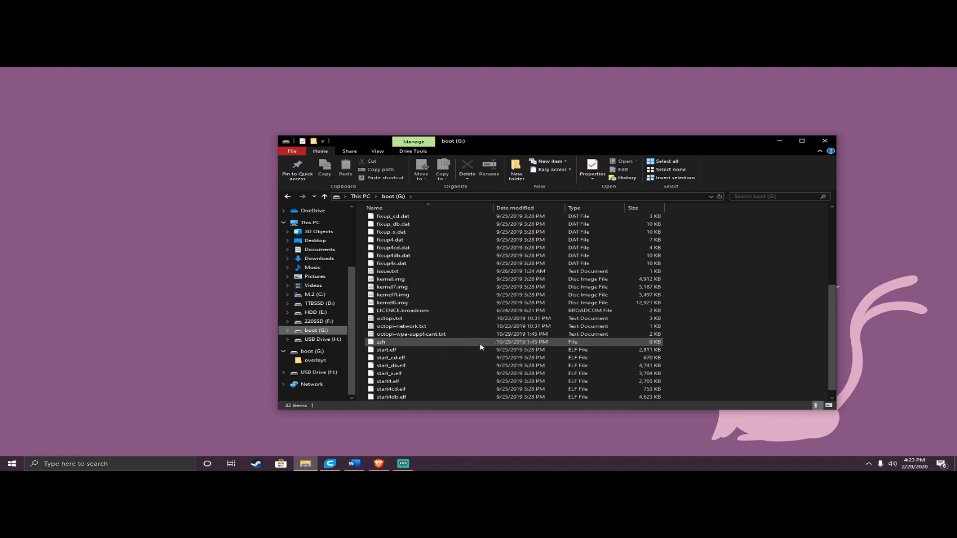
pyautogui.rightClick(408, 335)
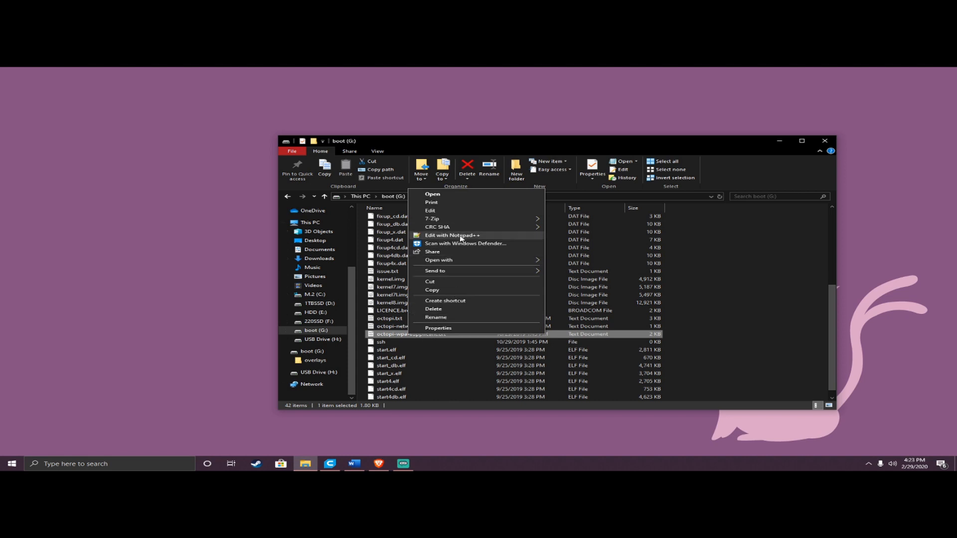
pyautogui.click(474, 237)
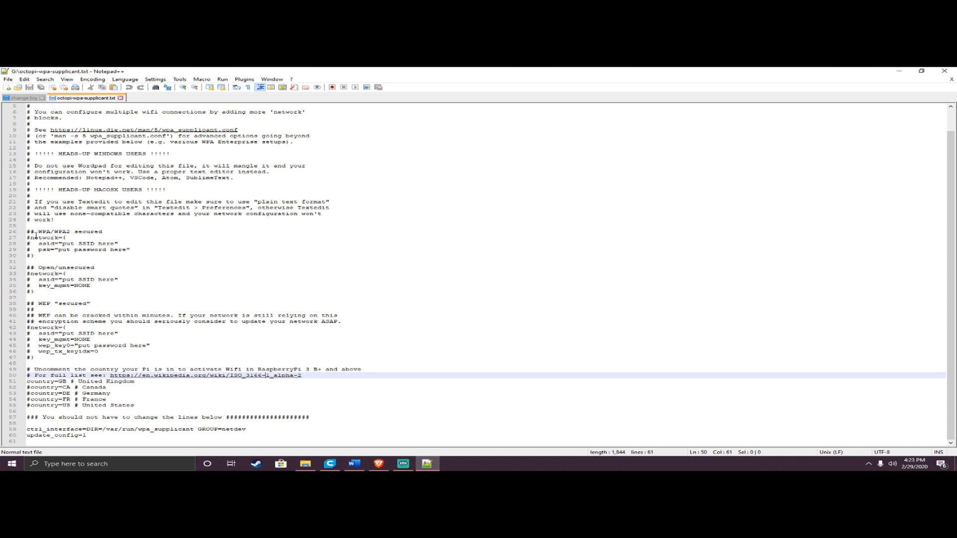
# Uncomment all four lines of the WPA/WPA2 secured network block by removing their leading # characters
pyautogui.moveTo(39, 231); pyautogui.dragTo(99, 233)
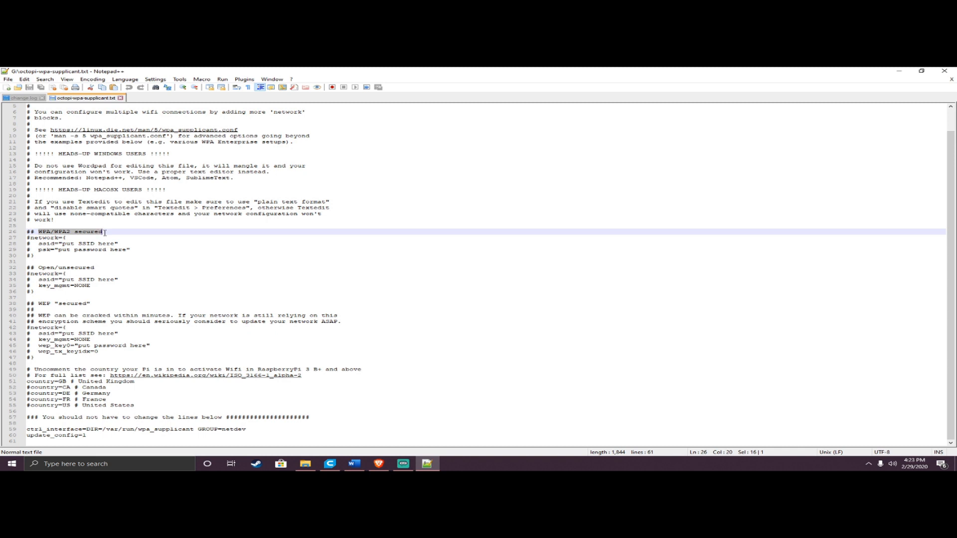
pyautogui.click(74, 240)
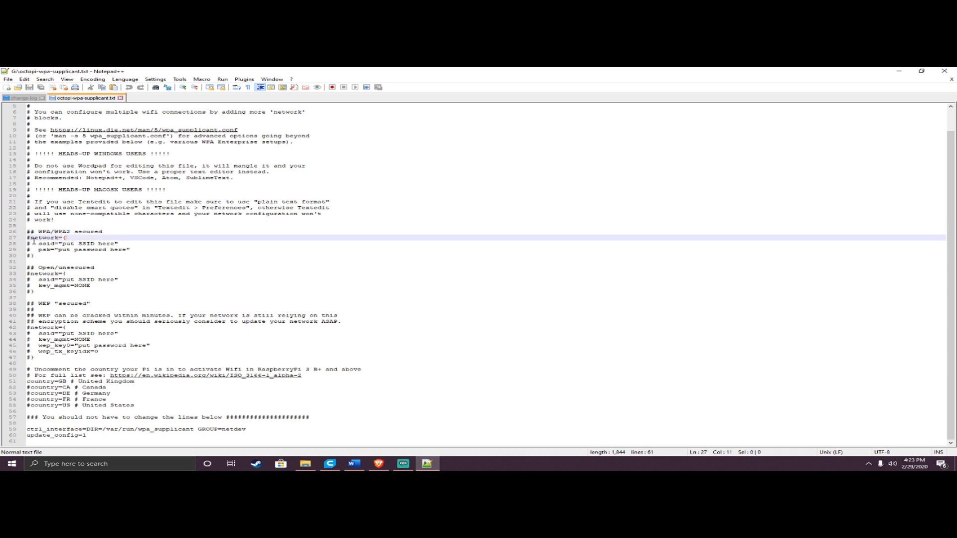
pyautogui.click(30, 238)
pyautogui.press('BackSpace')
pyautogui.click(28, 244)
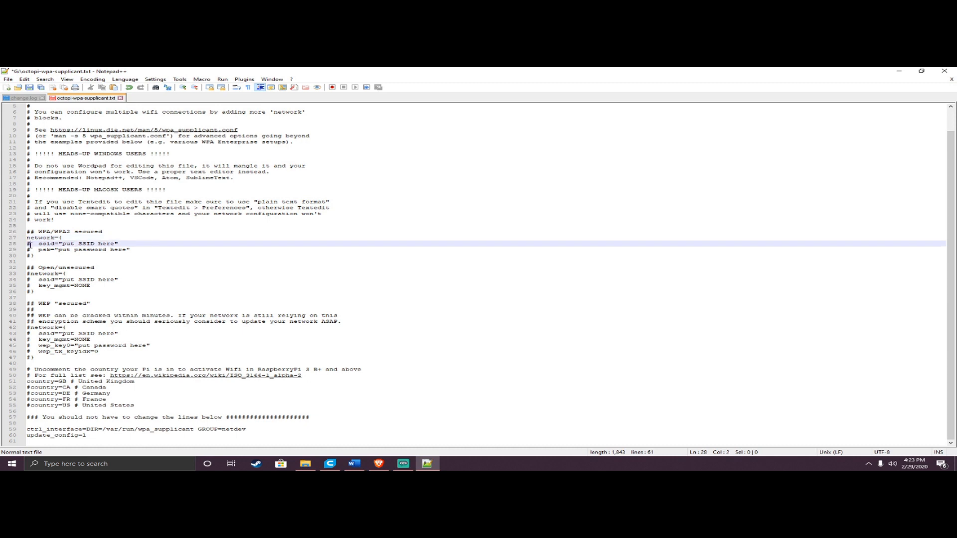
pyautogui.press('BackSpace')
pyautogui.click(30, 250)
pyautogui.press('BackSpace')
pyautogui.click(30, 256)
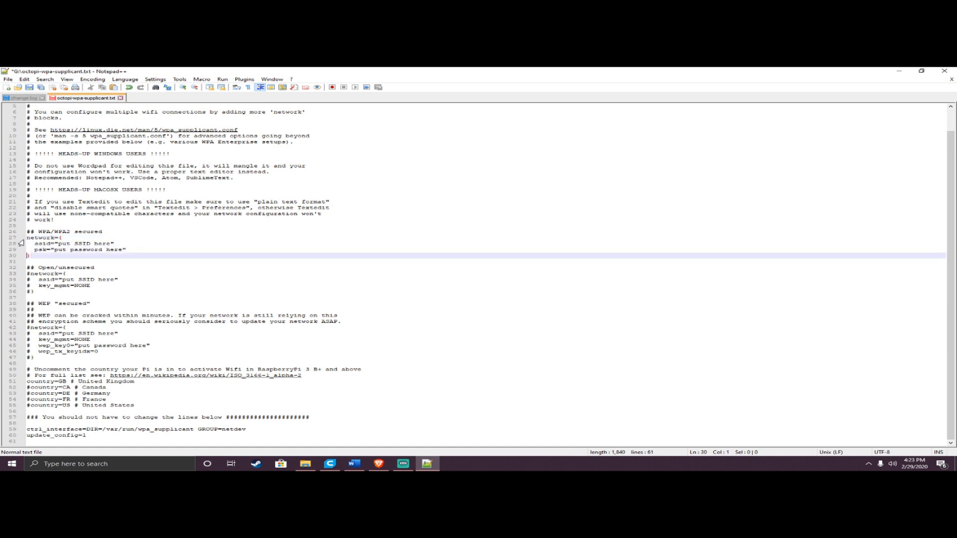
# Set the WPA/WPA2 network's ssid to RMSTITANIC and enter the Wi-Fi password as its psk value
pyautogui.moveTo(59, 244); pyautogui.dragTo(103, 245)
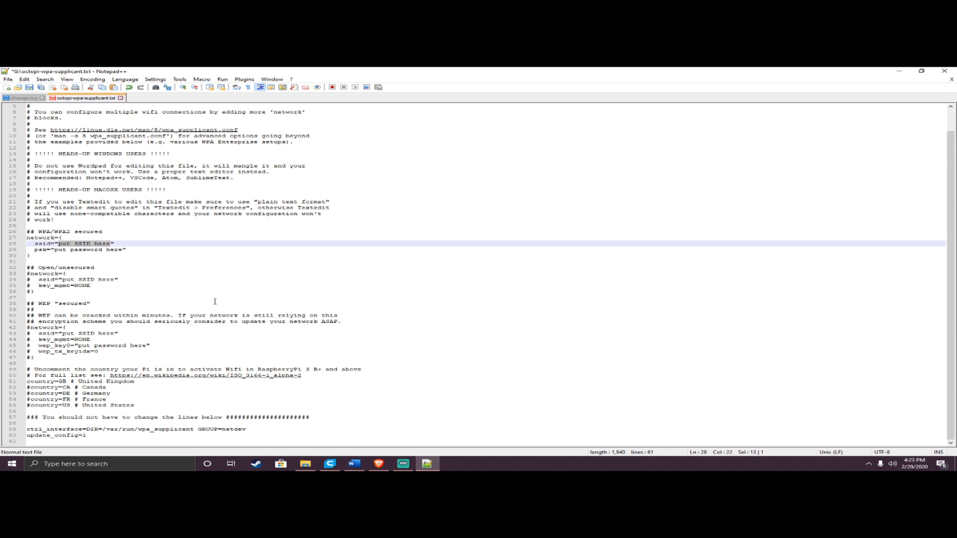
pyautogui.moveTo(54, 249); pyautogui.dragTo(120, 250)
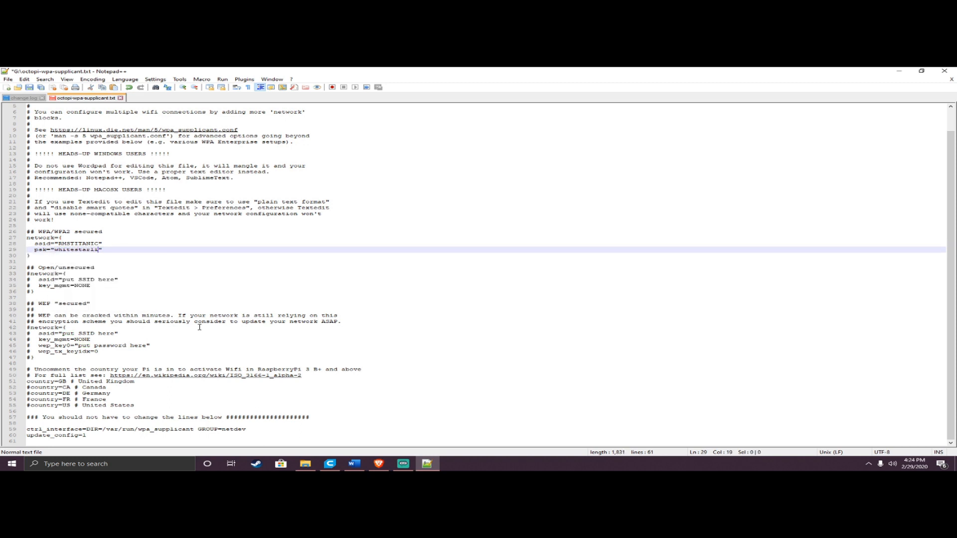
pyautogui.press('Up')
pyautogui.press('Up')
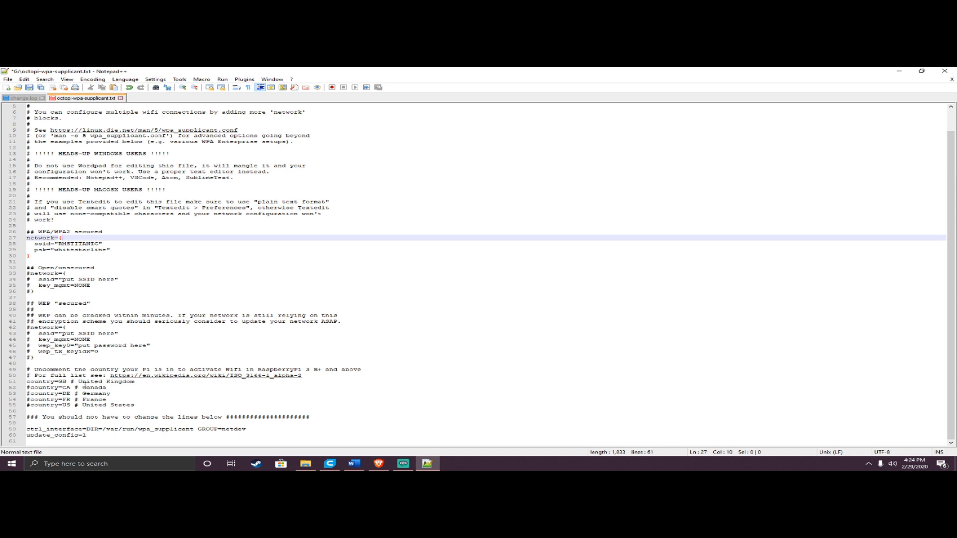
# Comment out the United Kingdom country line and uncomment the country=US line for United States
pyautogui.moveTo(134, 382); pyautogui.dragTo(28, 383)
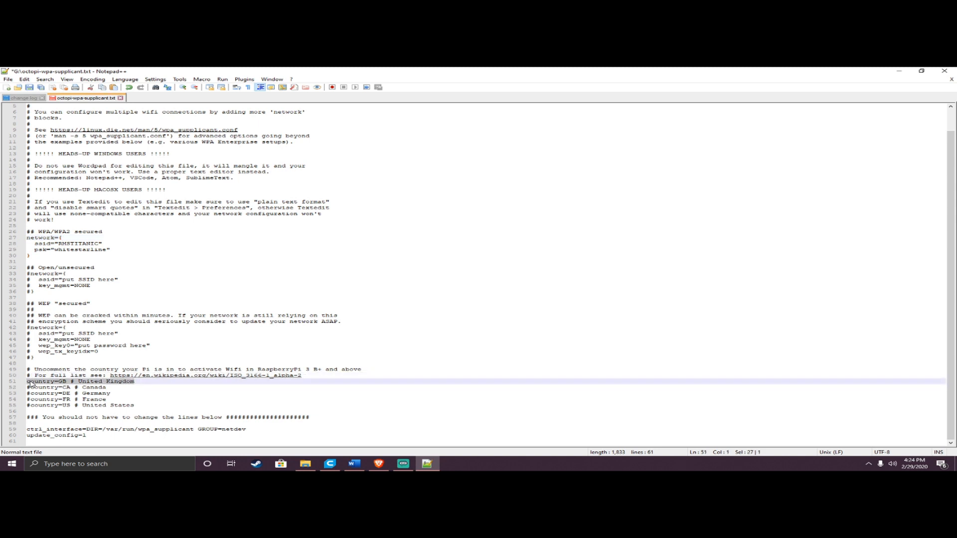
pyautogui.press('End')
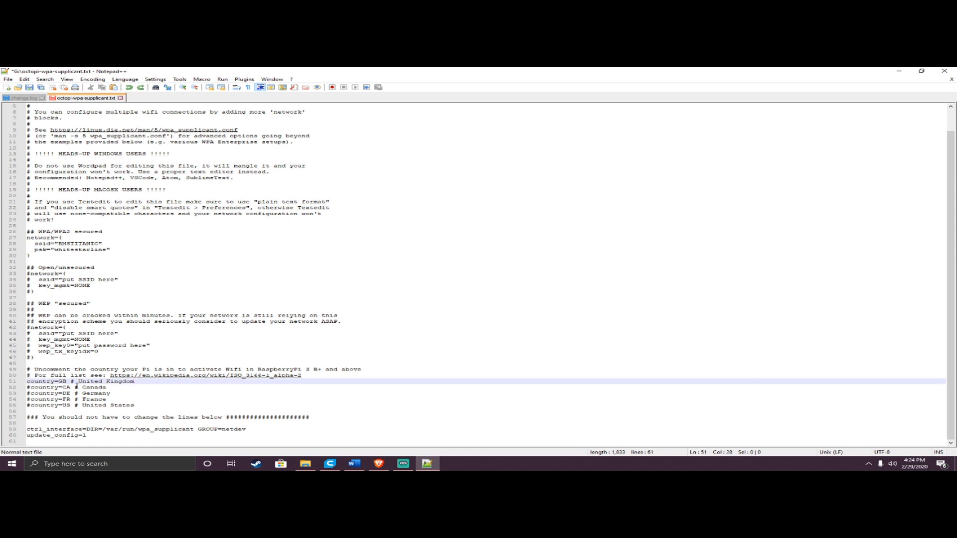
pyautogui.press('Home')
pyautogui.write('#')
pyautogui.click(32, 405)
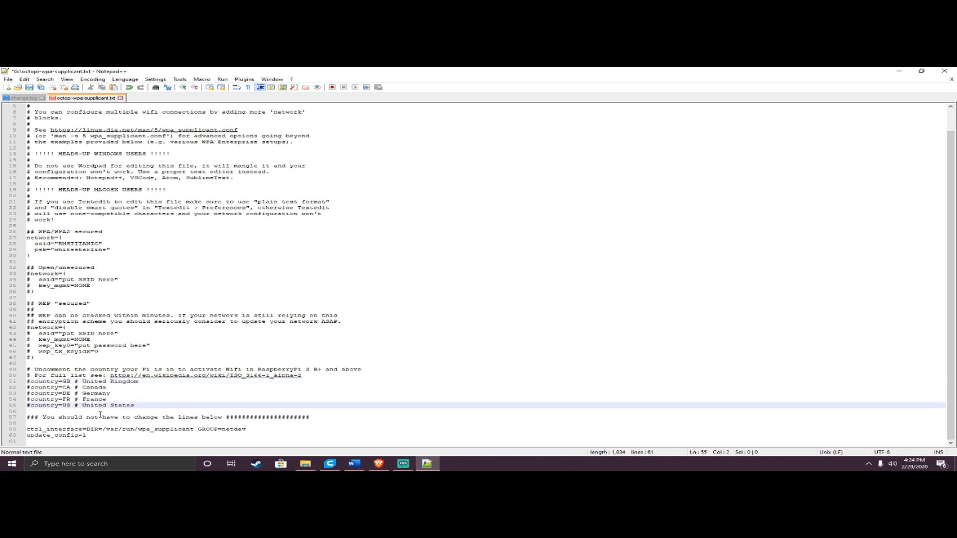
pyautogui.press('BackSpace')
# Save octopi-wpa-supplicant.txt and close both Notepad++ and the boot (G:) folder window
pyautogui.click(30, 88)
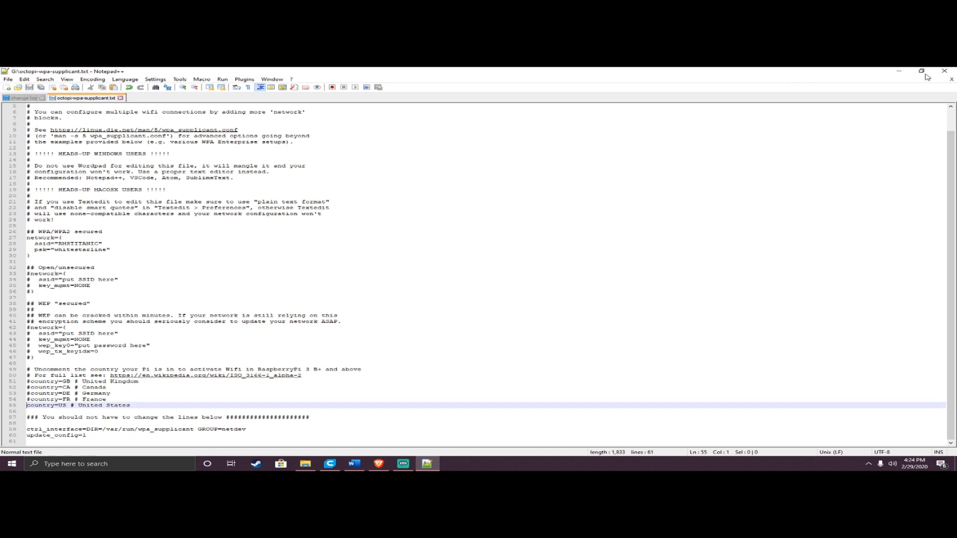
pyautogui.click(944, 71)
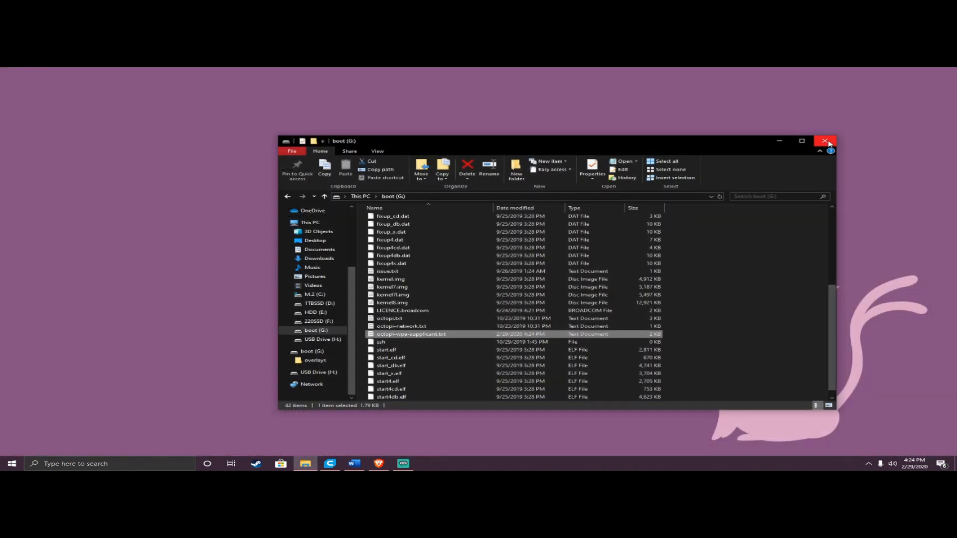
pyautogui.click(825, 141)
# Safely eject the USB SD card reader from the computer
pyautogui.click(868, 464)
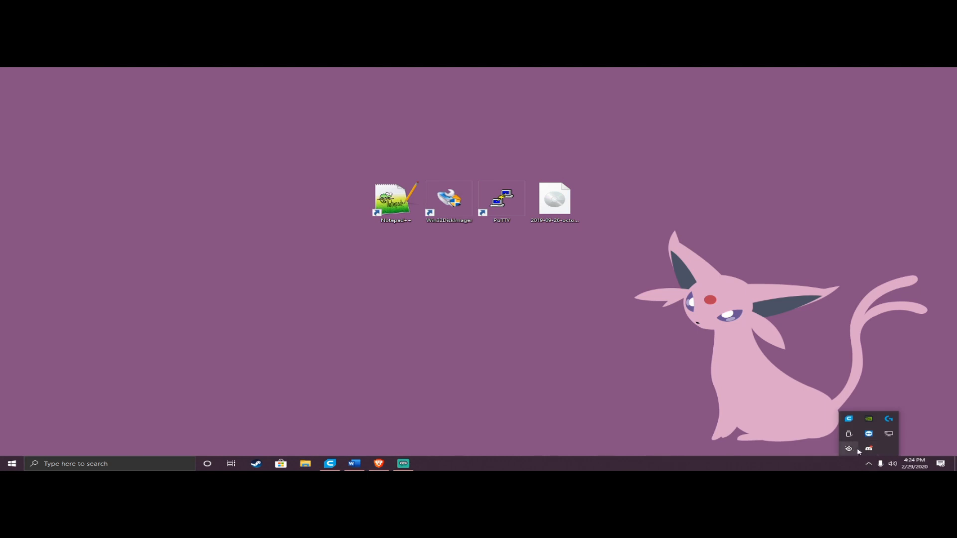
pyautogui.click(849, 433)
pyautogui.click(865, 414)
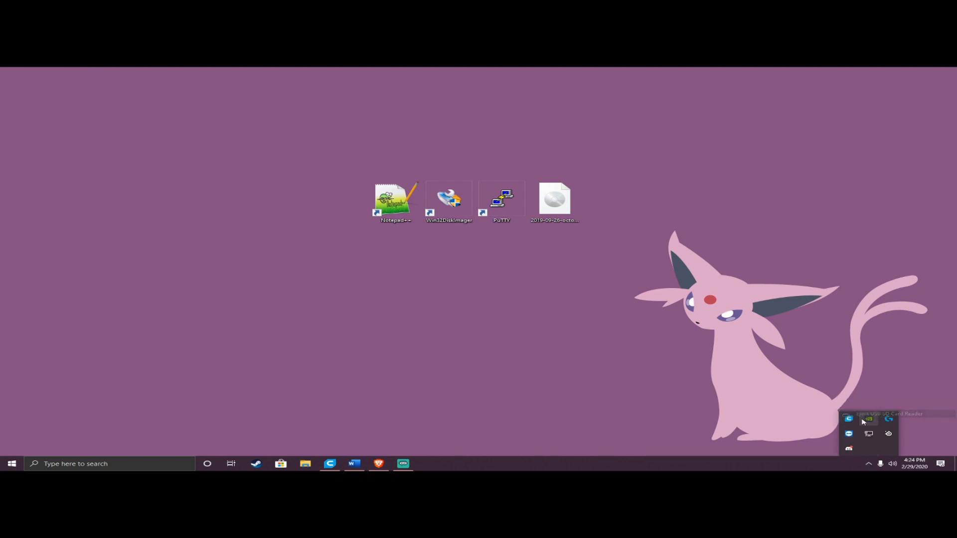
pyautogui.click(686, 396)
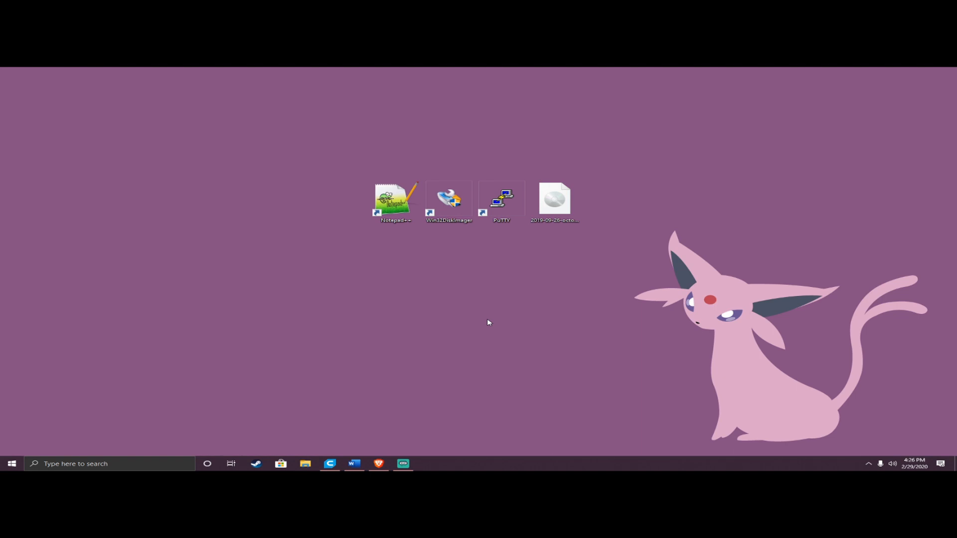
# Switch to the Brave browser and open octopi.local in the empty tab
pyautogui.click(380, 464)
pyautogui.click(605, 72)
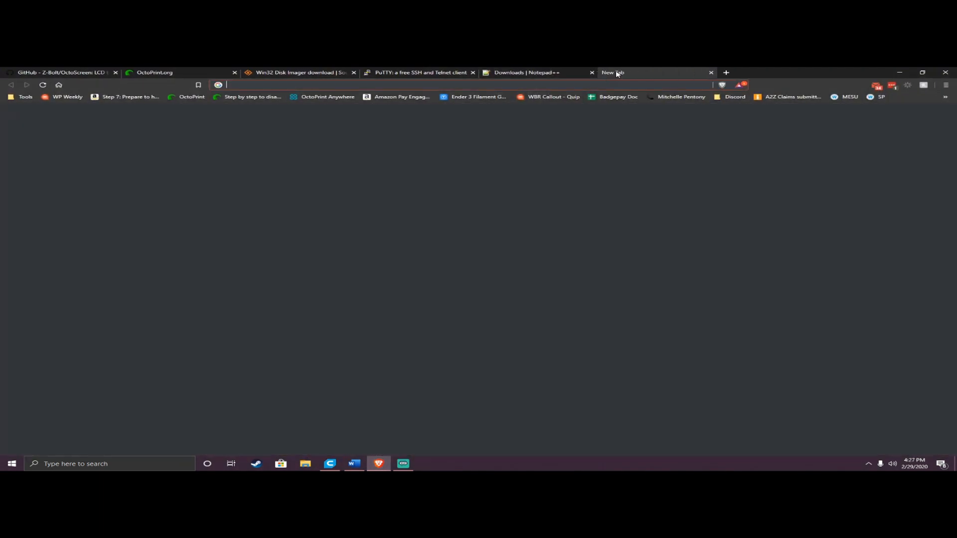
pyautogui.write('octopi.local/')
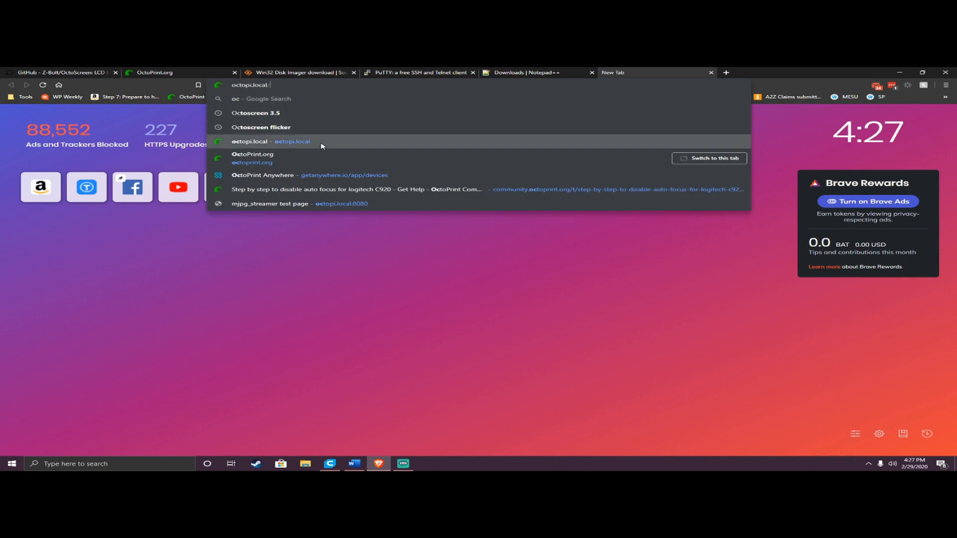
pyautogui.click(320, 141)
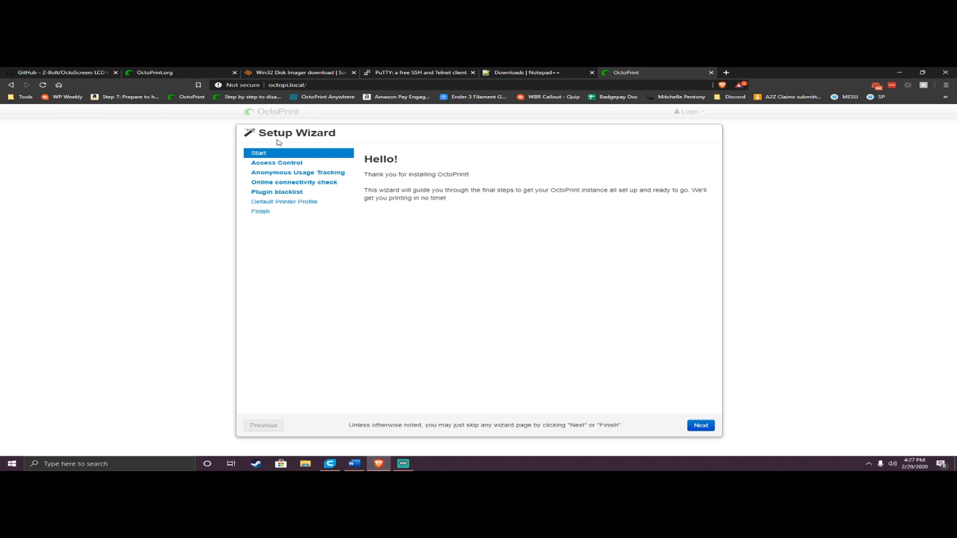
# Create the administrator account with a username and confirmed password, keeping access control enabled, and continue the setup wizard
pyautogui.click(689, 425)
pyautogui.click(493, 301)
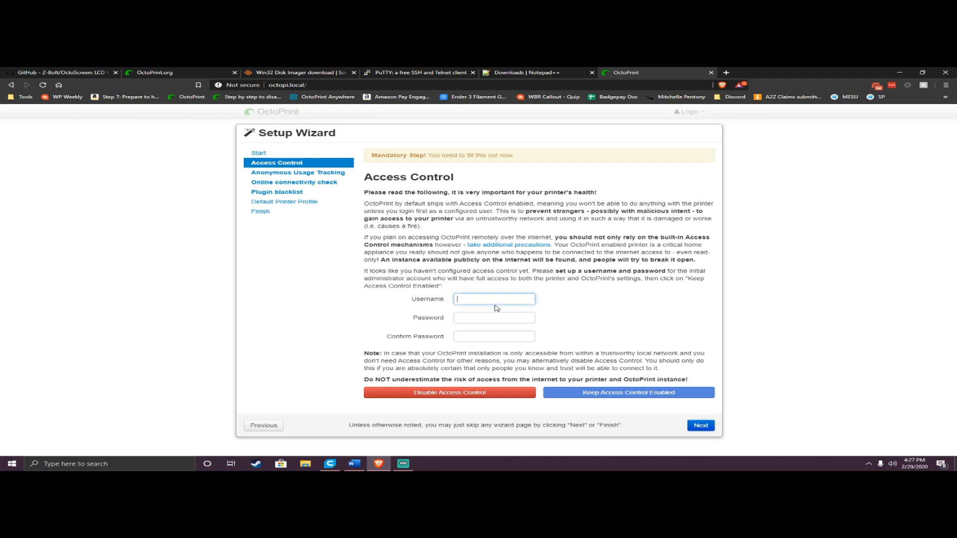
pyautogui.press('Tab')
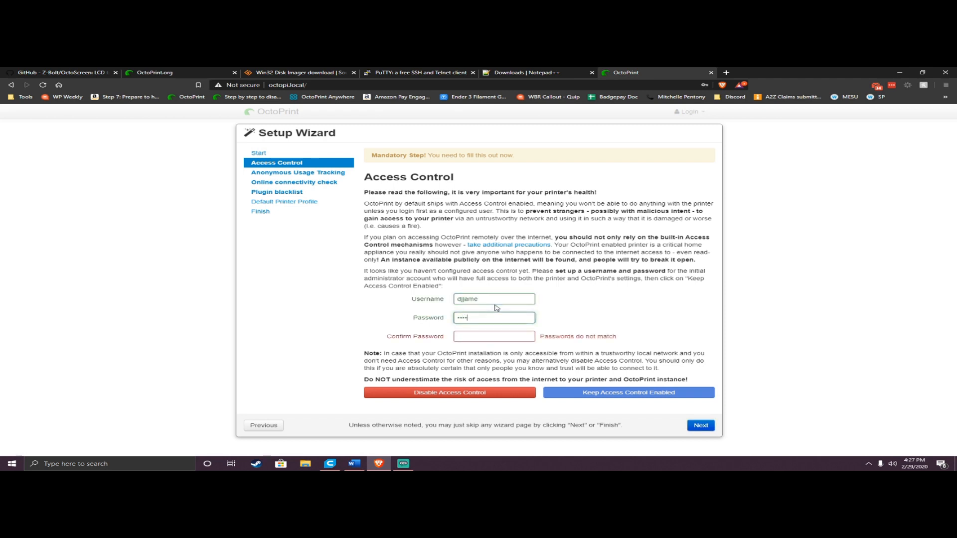
pyautogui.press('Tab')
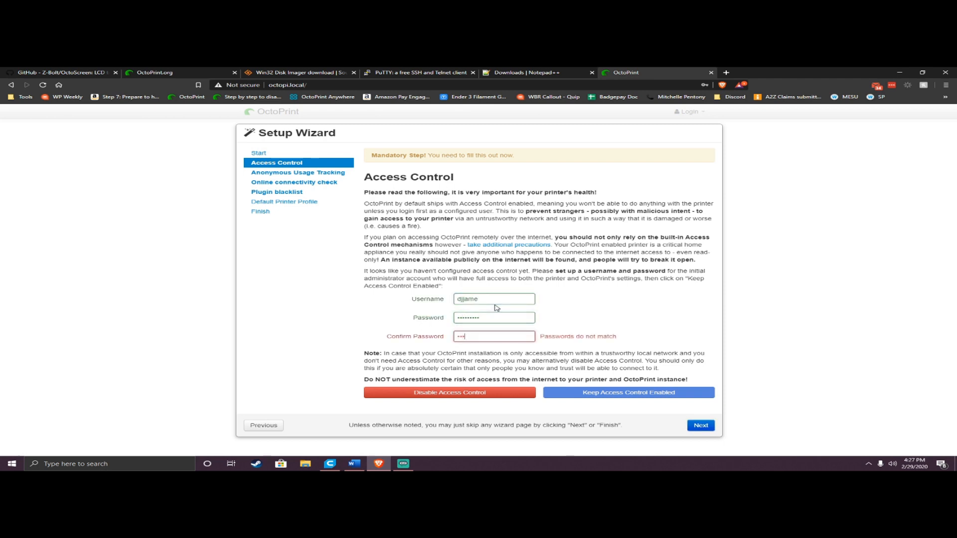
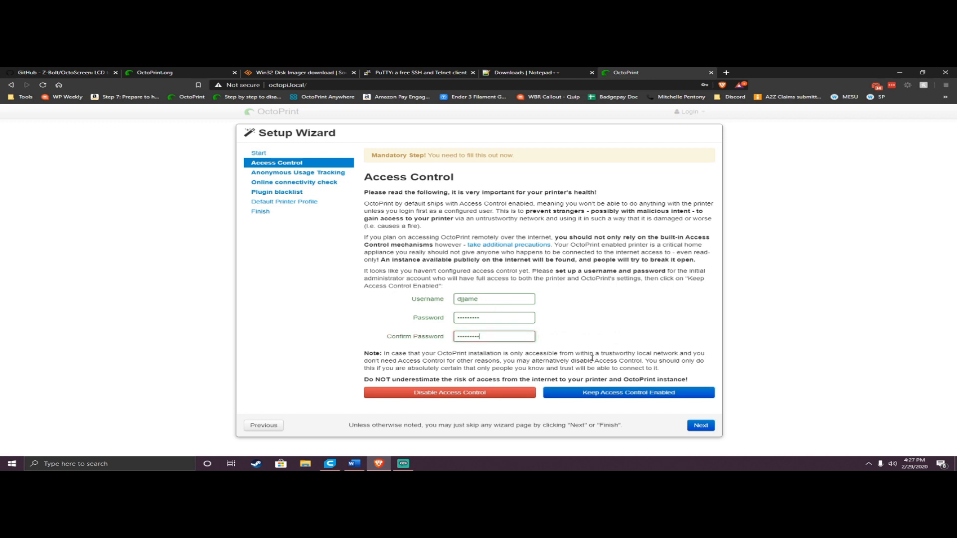
pyautogui.click(618, 398)
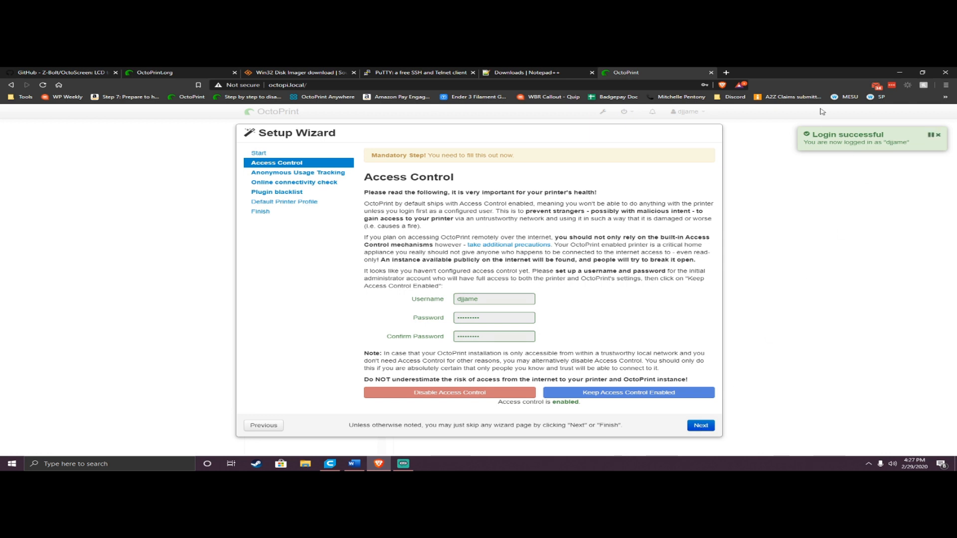
pyautogui.click(701, 425)
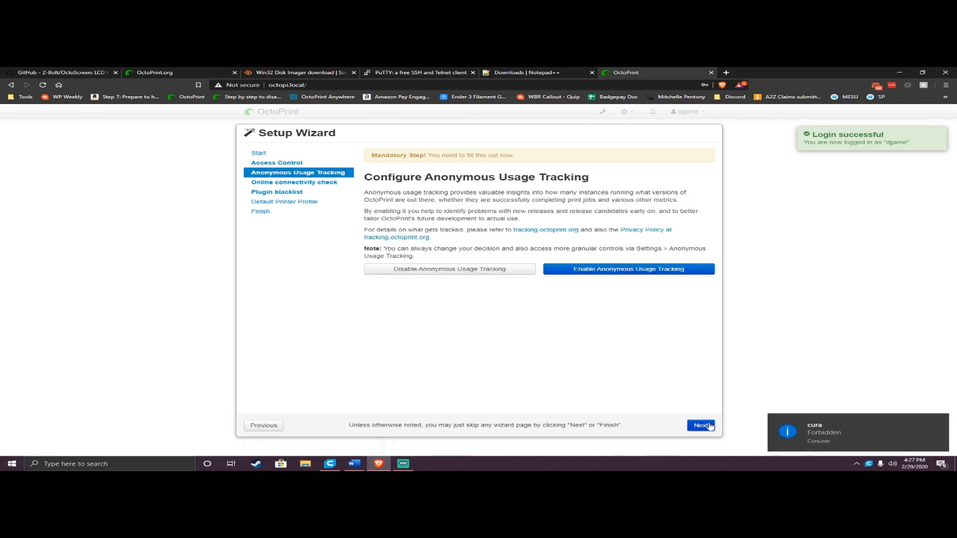
# Enable anonymous usage tracking and the online connectivity check in the setup wizard
pyautogui.moveTo(371, 179); pyautogui.dragTo(585, 189)
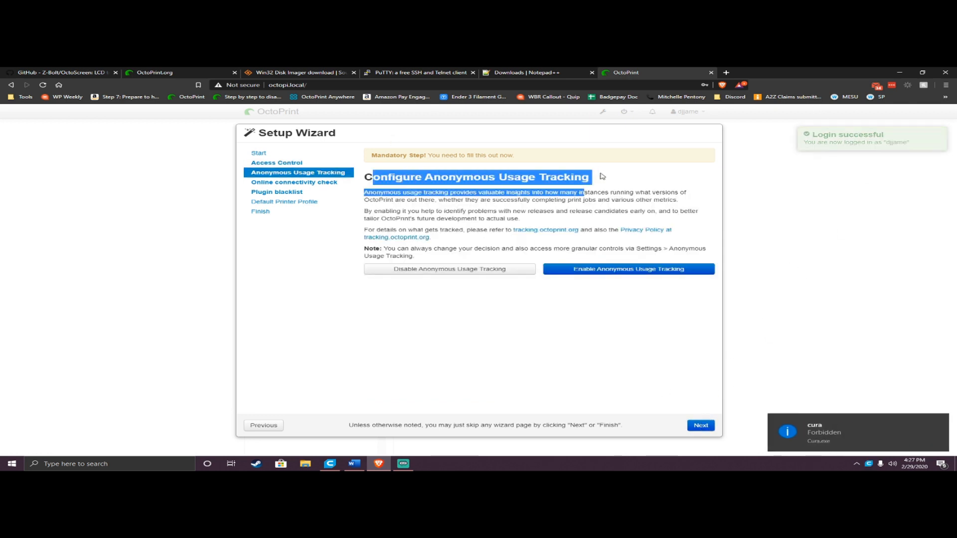
pyautogui.click(604, 178)
pyautogui.click(624, 271)
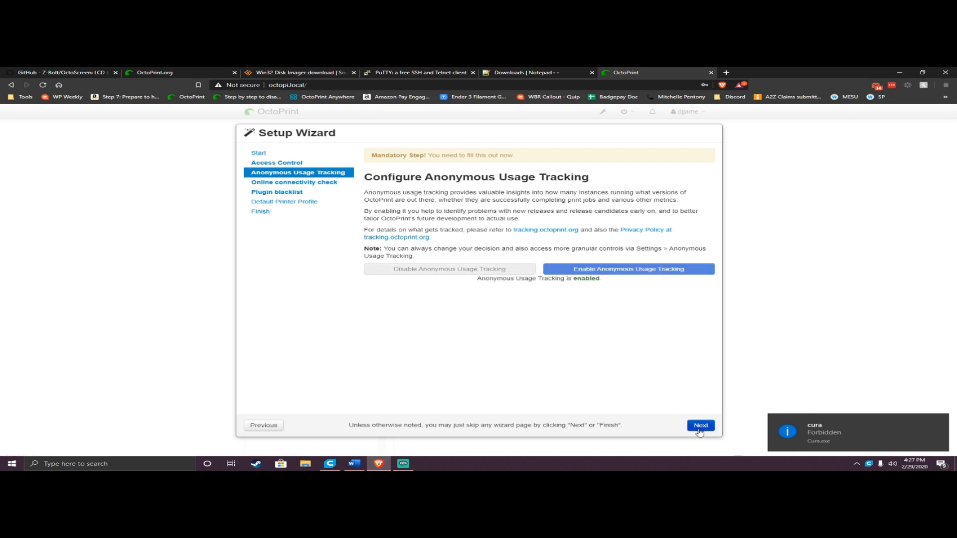
pyautogui.click(701, 426)
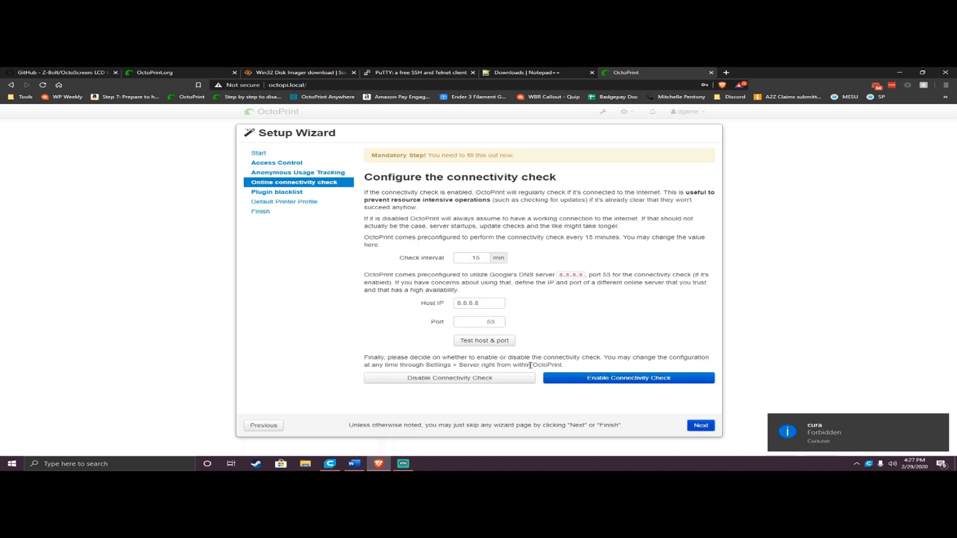
pyautogui.click(643, 381)
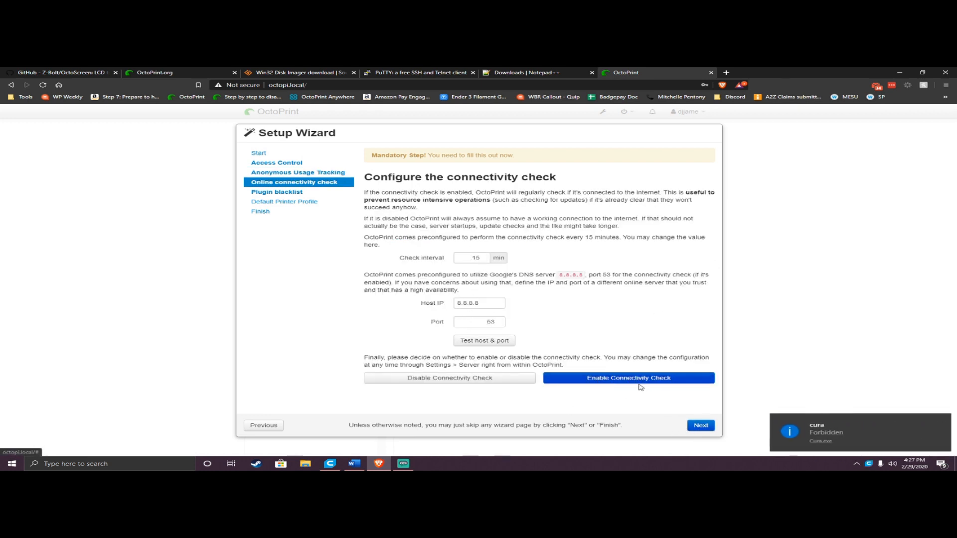
pyautogui.click(700, 426)
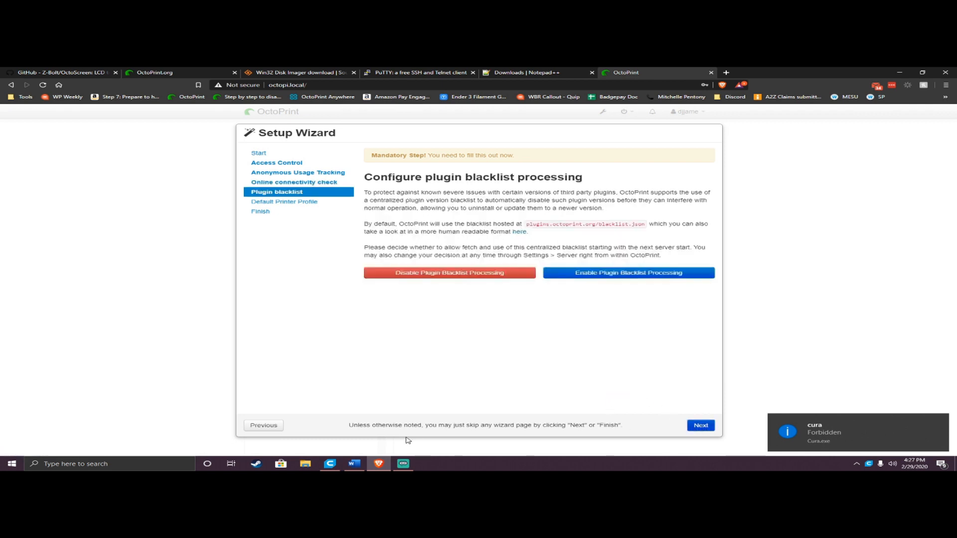
# Close Ultimaker Cura and enable plugin blacklist processing, continuing to the default printer profile
pyautogui.rightClick(333, 466)
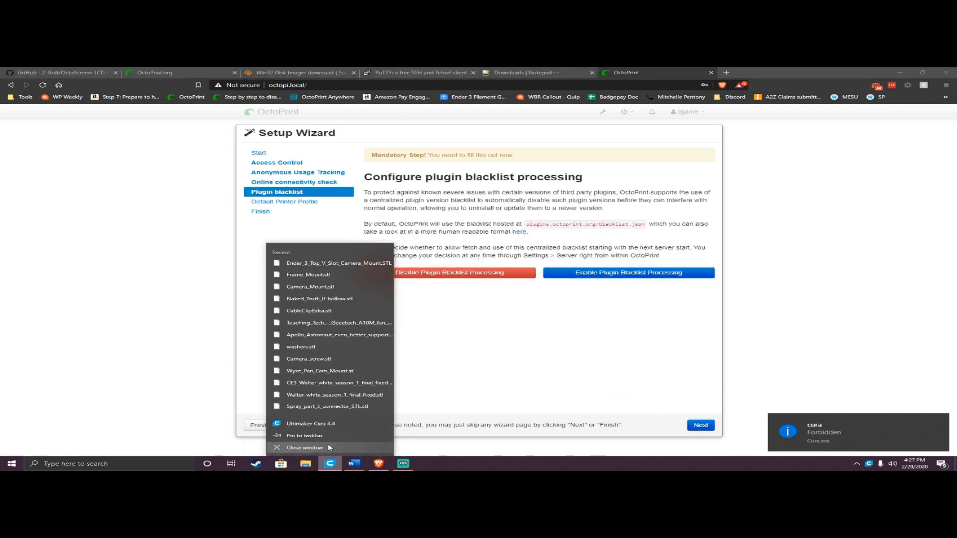
pyautogui.click(299, 448)
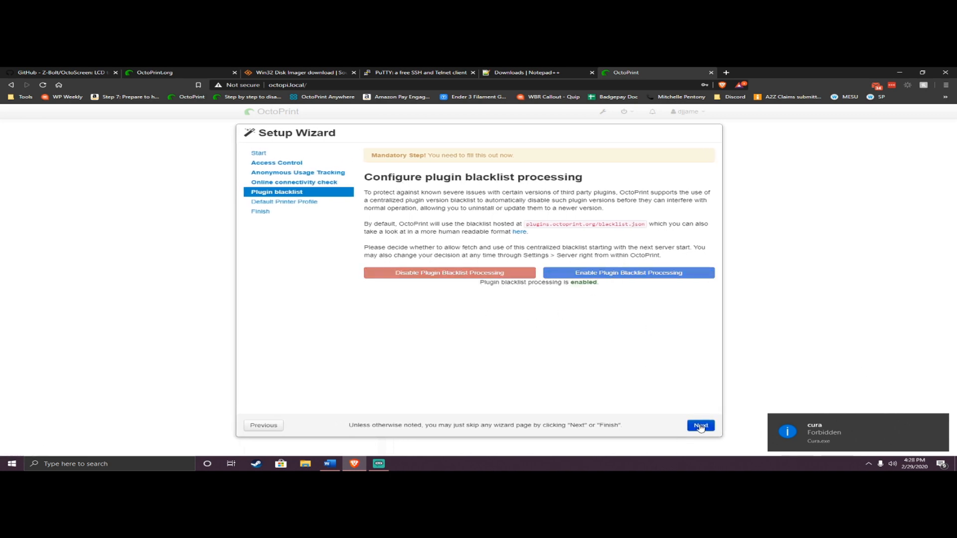
pyautogui.click(701, 426)
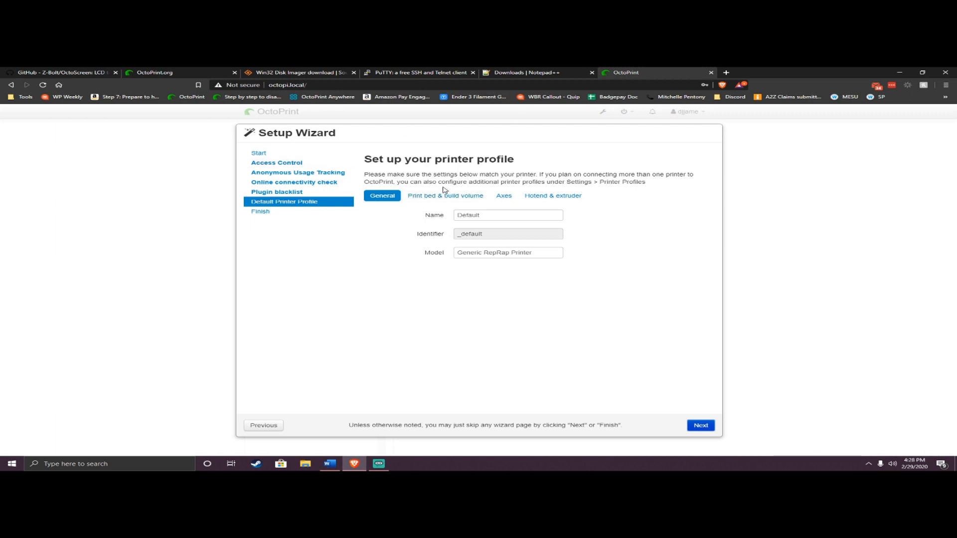
# Set both the name and the model of the default printer profile to Ender 3
pyautogui.click(412, 216)
pyautogui.write('Ende')
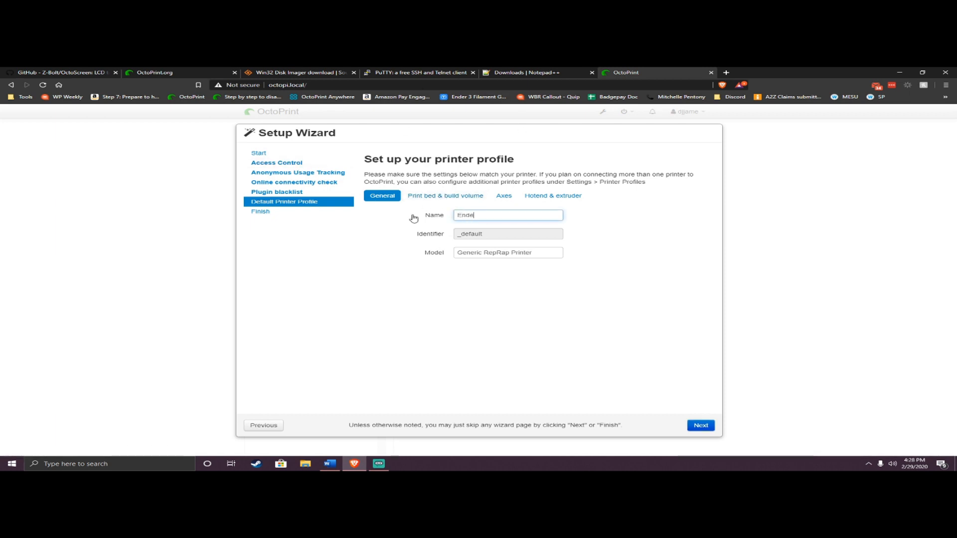
pyautogui.write('r 3')
pyautogui.press('Tab')
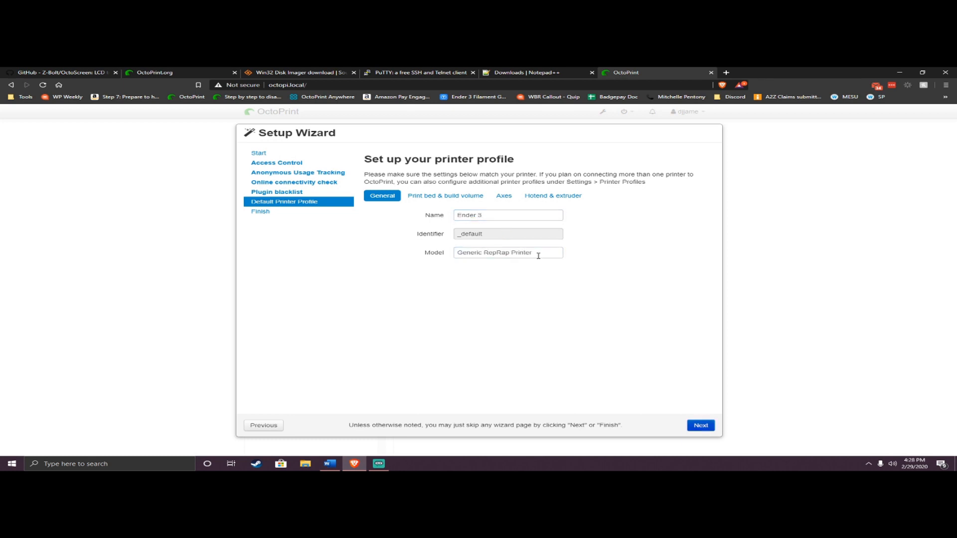
pyautogui.click(393, 253)
pyautogui.write('Ende')
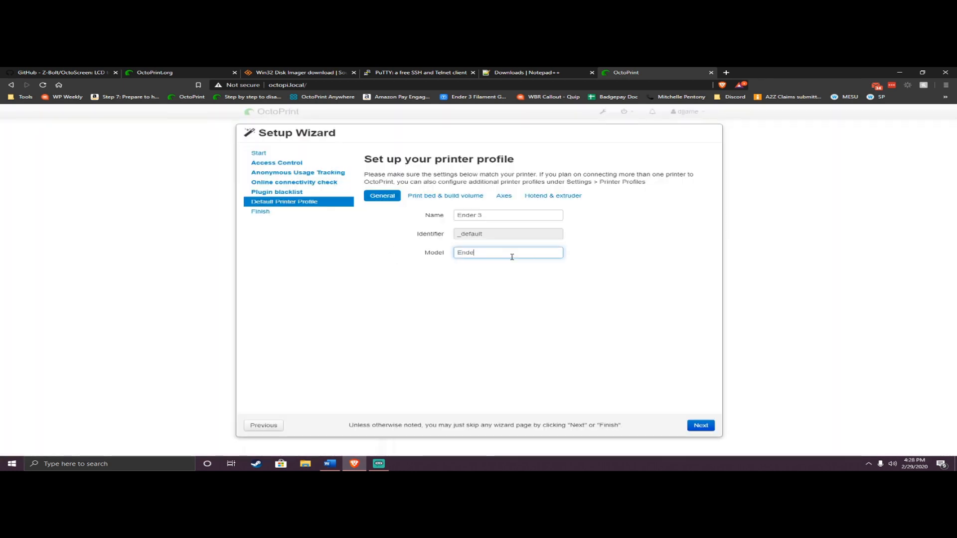
pyautogui.write('r 3')
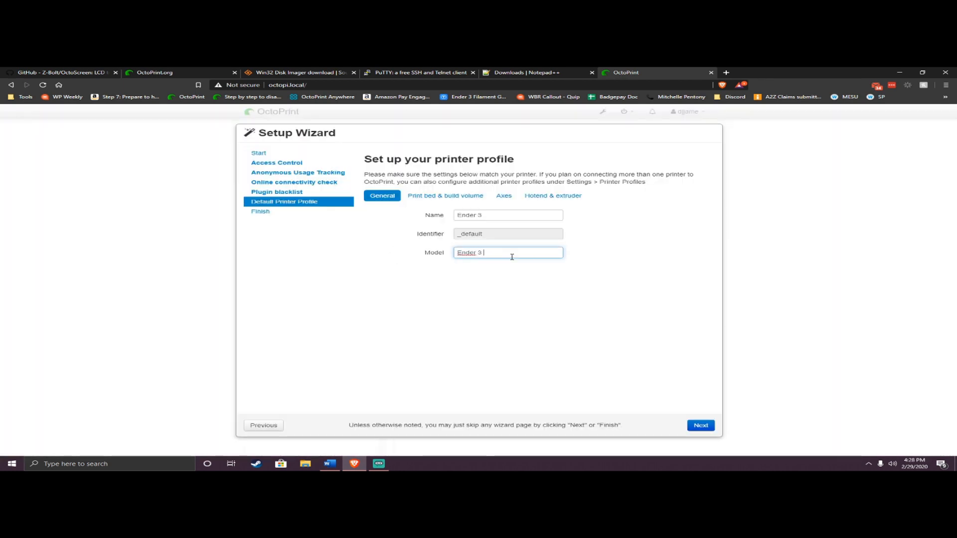
# Set the print volume's width and depth to 220 mm each and replace its height value
pyautogui.click(442, 196)
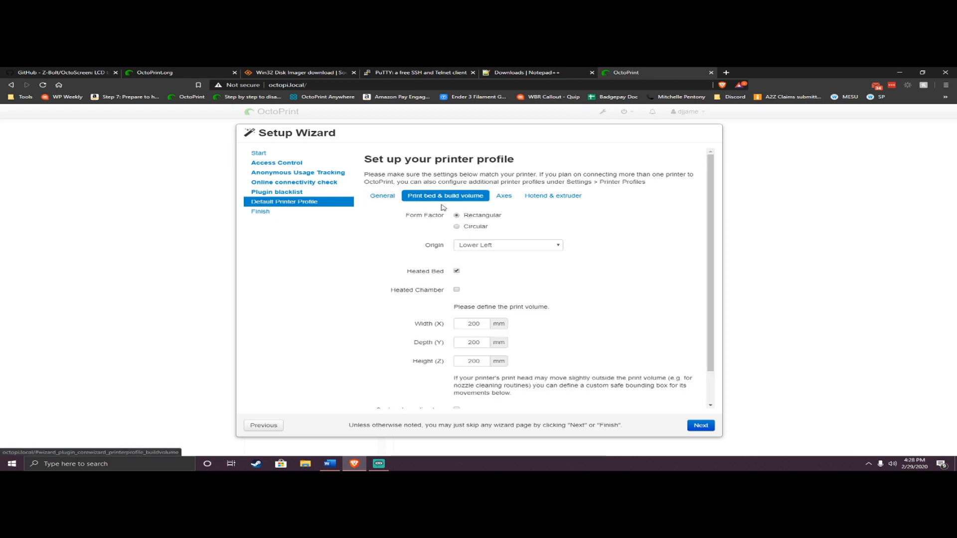
pyautogui.doubleClick(475, 324)
pyautogui.write('220')
pyautogui.press('Tab')
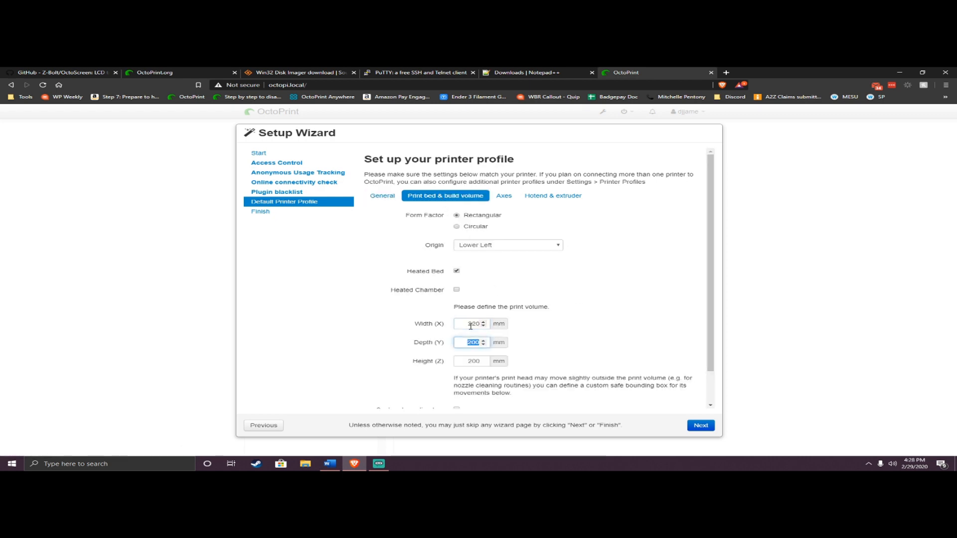
pyautogui.write('220')
pyautogui.press('Tab')
pyautogui.write('2')
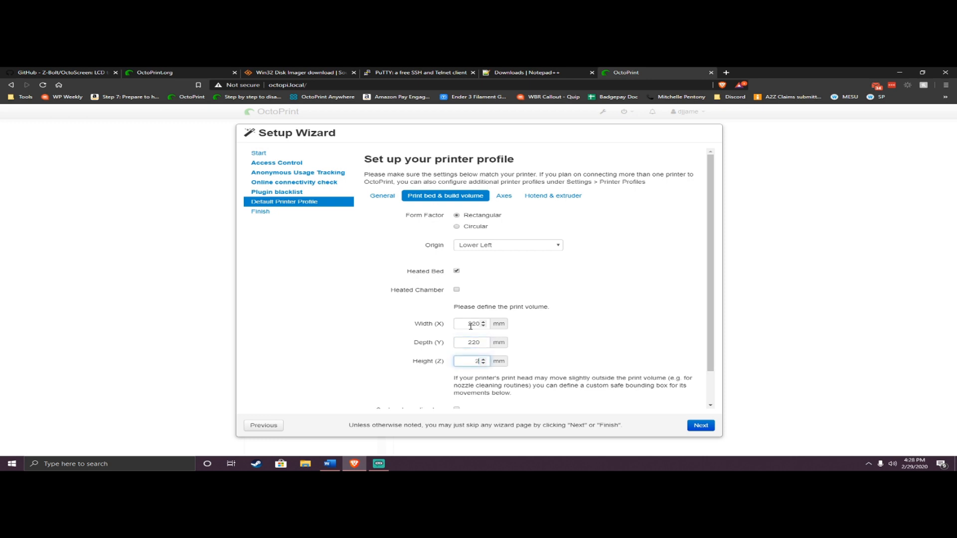
pyautogui.write('550')
pyautogui.press('BackSpace')
pyautogui.press('BackSpace')
# Finish setting the print volume's height to 250 mm and change the nozzle diameter to 0.3 mm
pyautogui.click(502, 197)
pyautogui.click(548, 196)
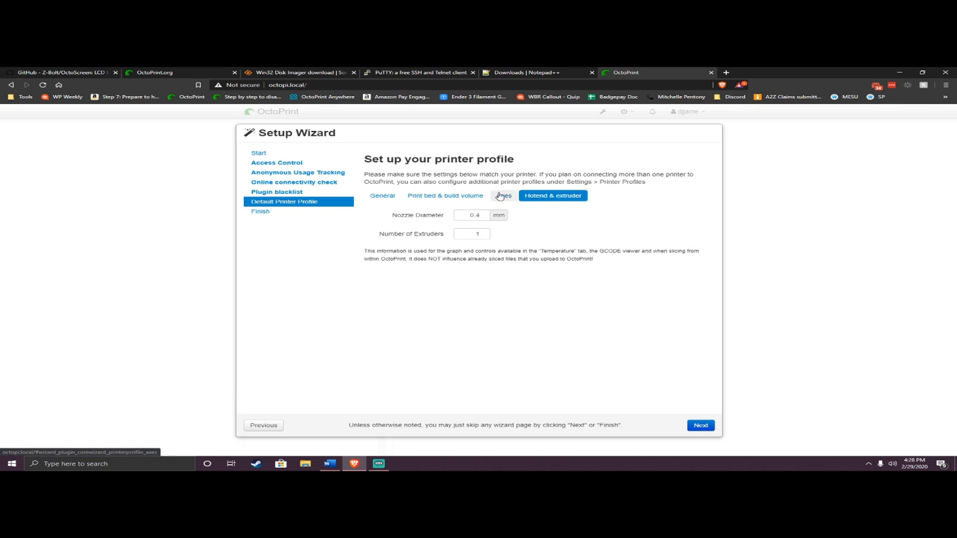
pyautogui.doubleClick(477, 216)
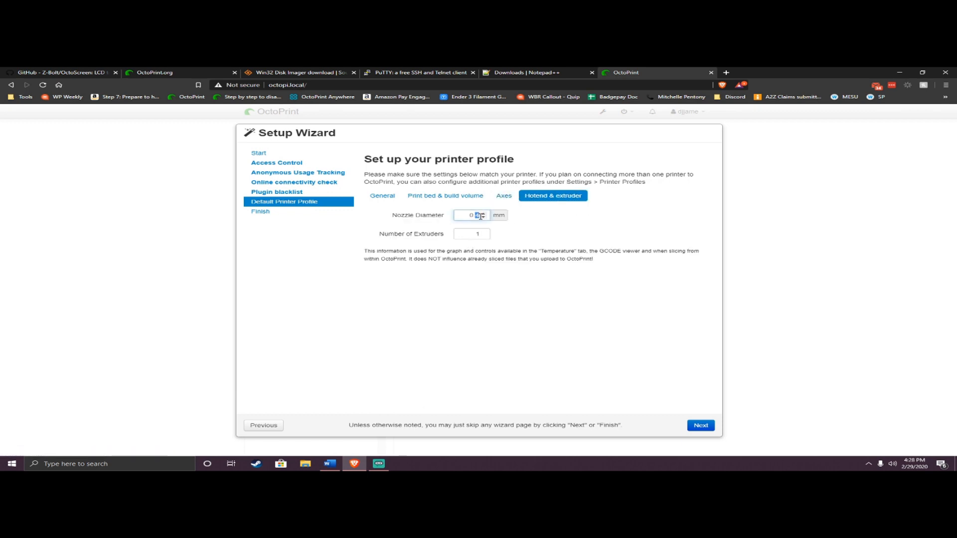
pyautogui.write('3')
pyautogui.click(573, 235)
# Review the printer profile's axes, build volume and general settings, and complete the setup wizard
pyautogui.click(504, 195)
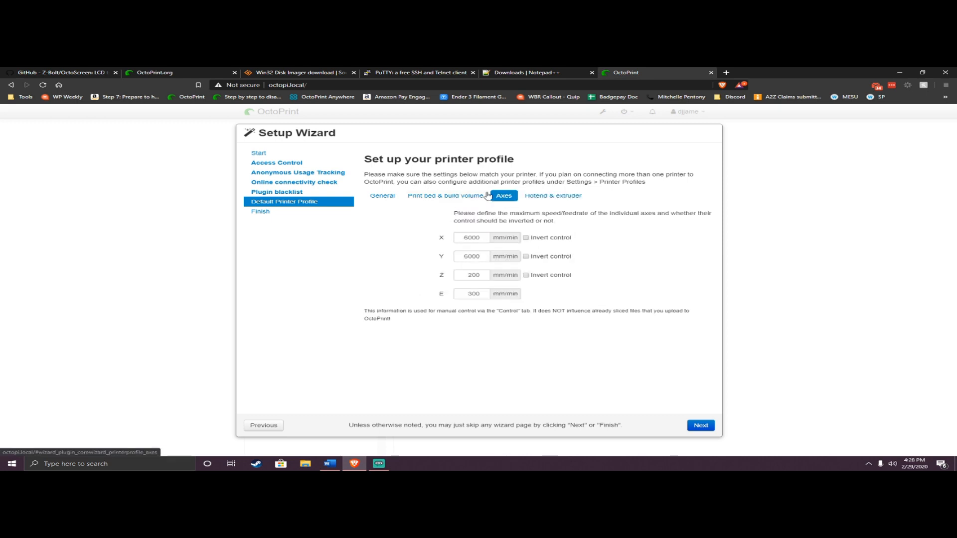
pyautogui.click(434, 199)
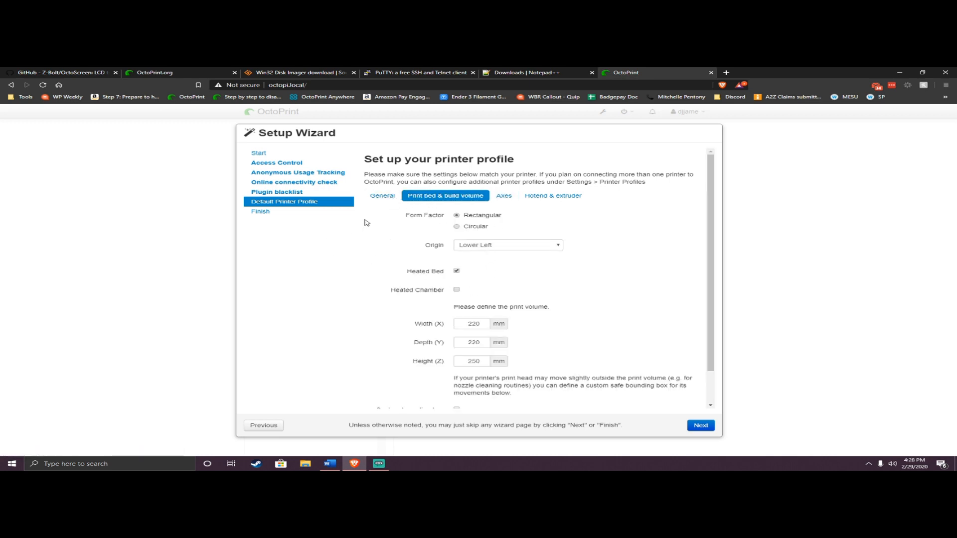
pyautogui.click(382, 198)
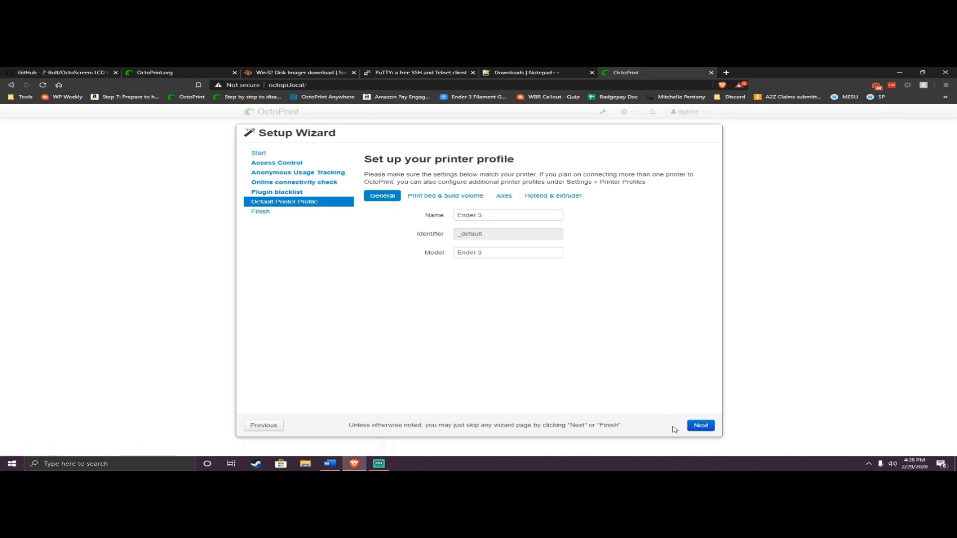
pyautogui.click(701, 425)
pyautogui.moveTo(372, 161); pyautogui.dragTo(451, 170)
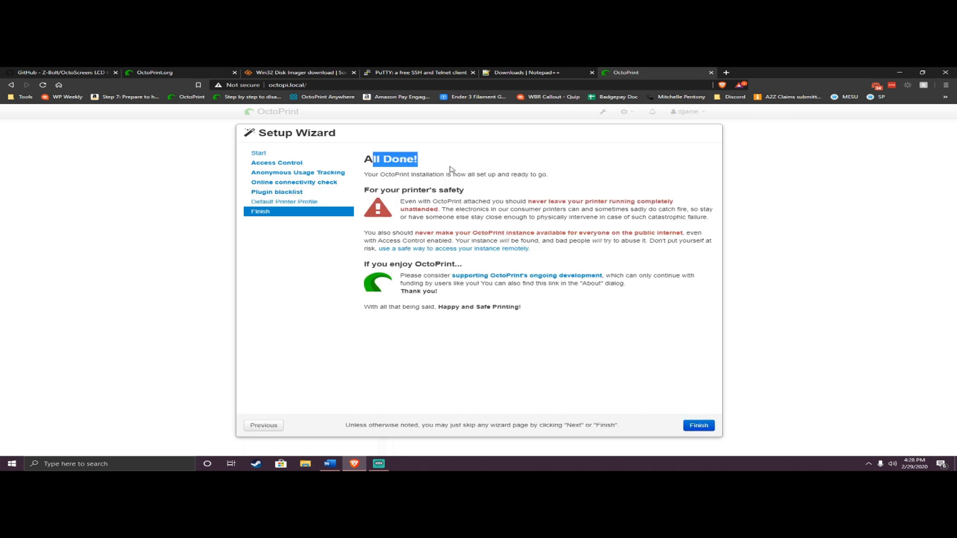
pyautogui.moveTo(501, 349); pyautogui.dragTo(506, 351)
pyautogui.click(699, 427)
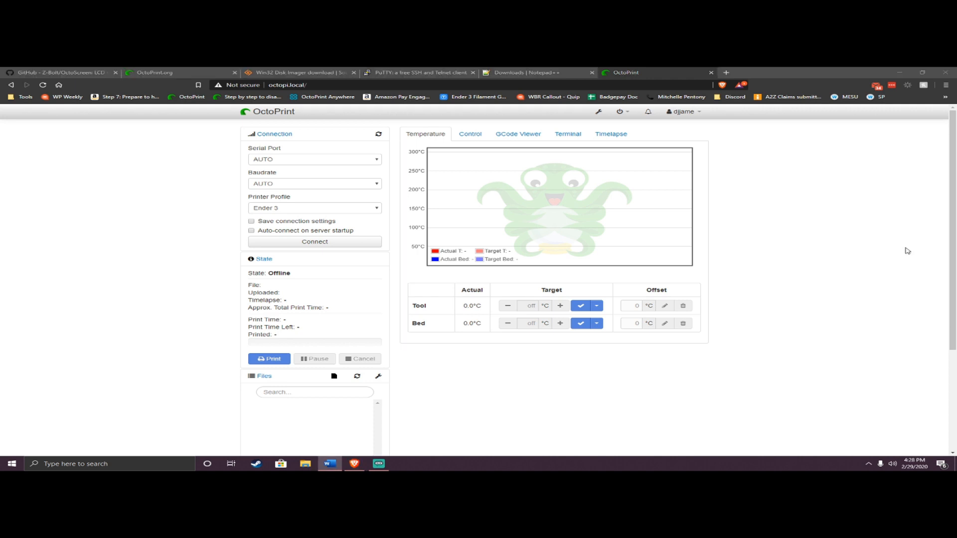
# Minimize the browser, open an SSH session to octopi.local in PuTTY and accept the server's new host key
pyautogui.click(900, 72)
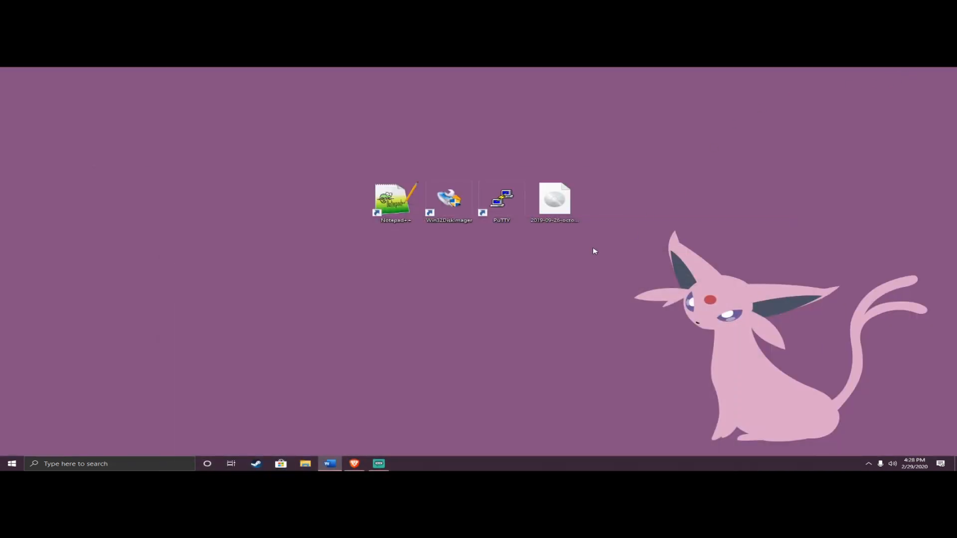
pyautogui.doubleClick(487, 219)
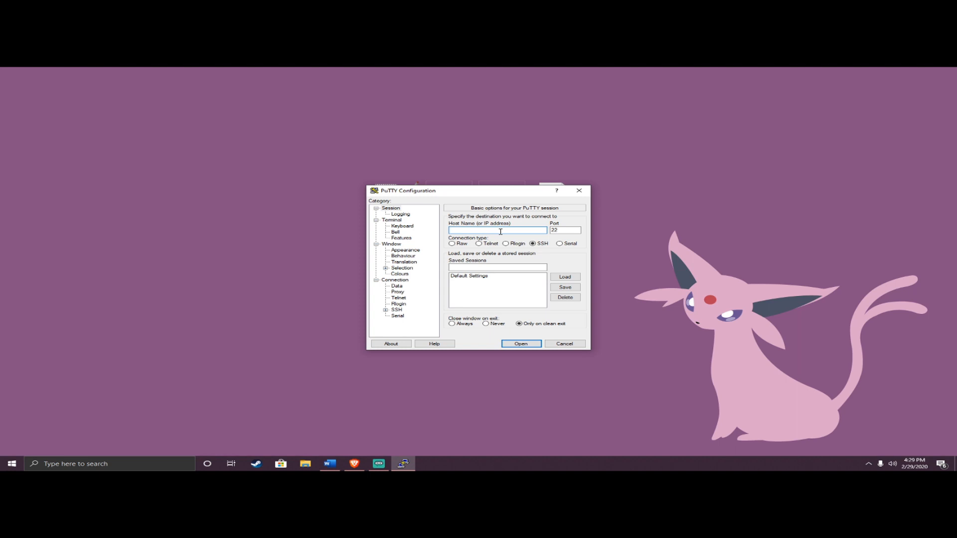
pyautogui.write('octopi.local')
pyautogui.press('Return')
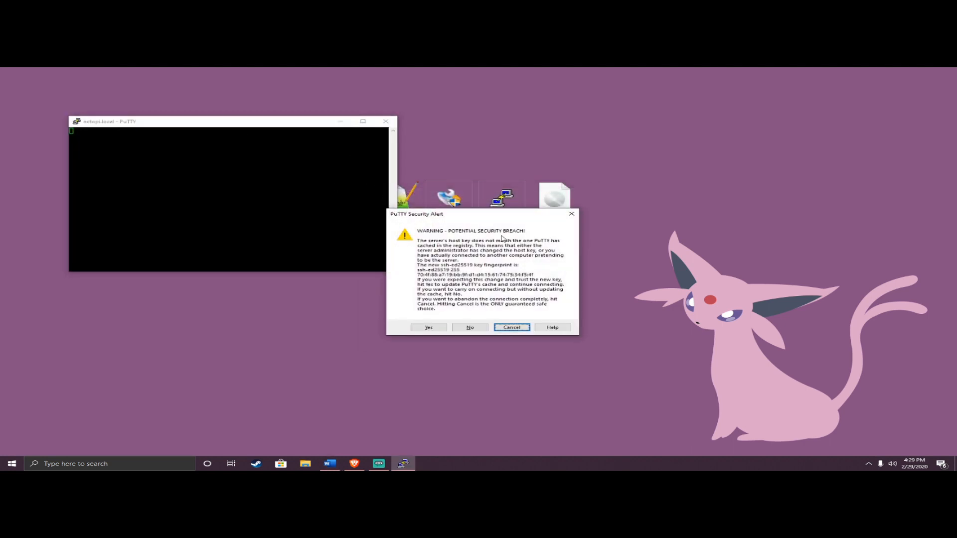
pyautogui.click(428, 328)
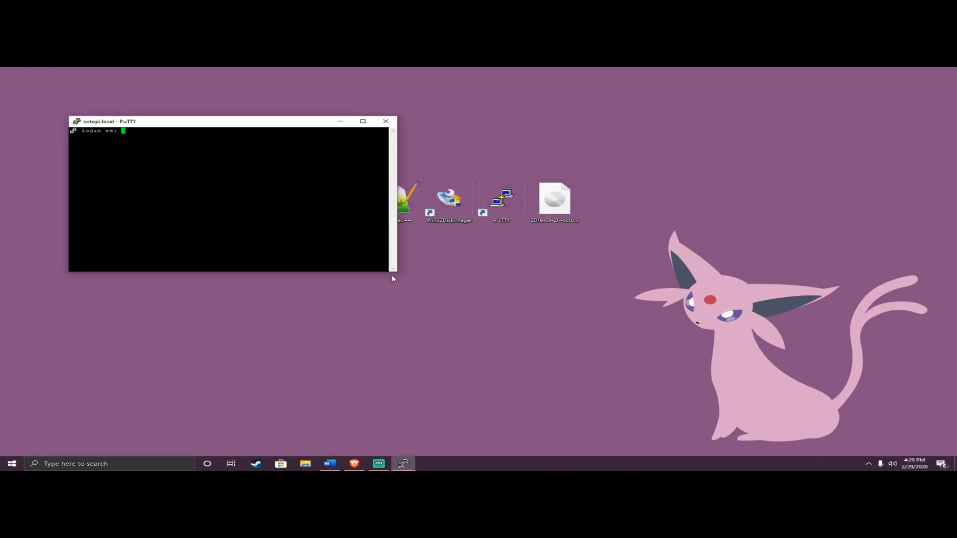
# Move the terminal window toward the middle of the desktop and log in as pi with the account password
pyautogui.moveTo(223, 129); pyautogui.dragTo(442, 156)
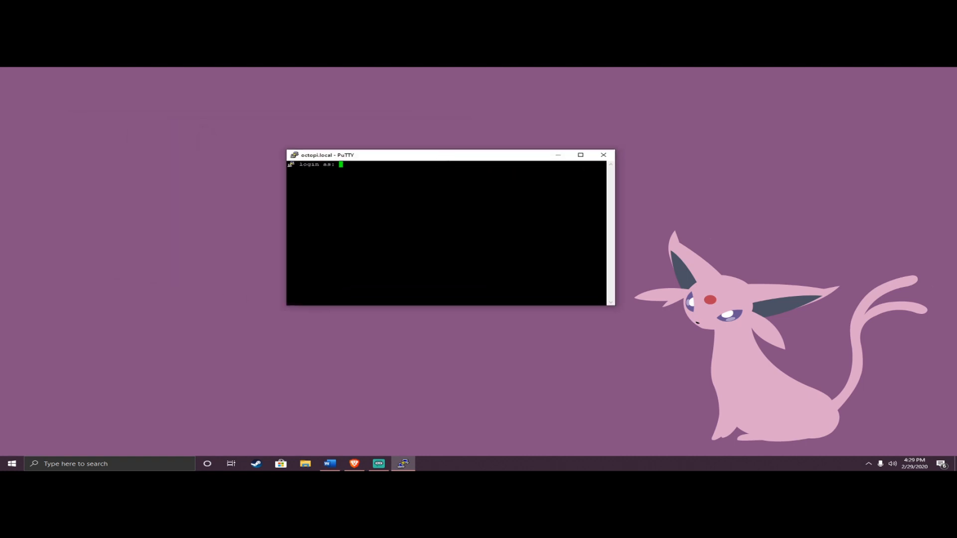
pyautogui.write('pi')
pyautogui.press('Return')
pyautogui.press('Return')
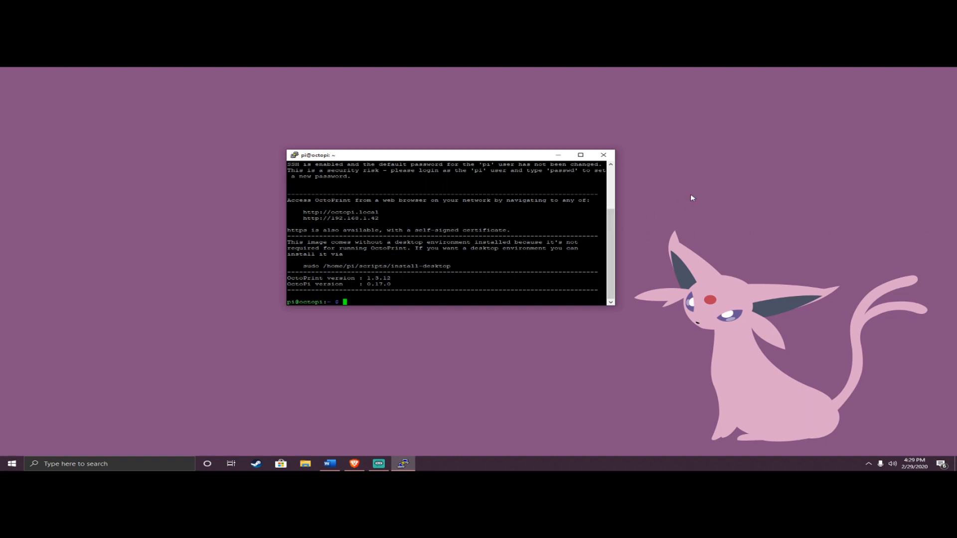
# Refresh the Raspberry Pi's package lists with sudo apt-get update, entering the sudo password
pyautogui.write('sudo')
pyautogui.write('apt-get update')
pyautogui.press('Return')
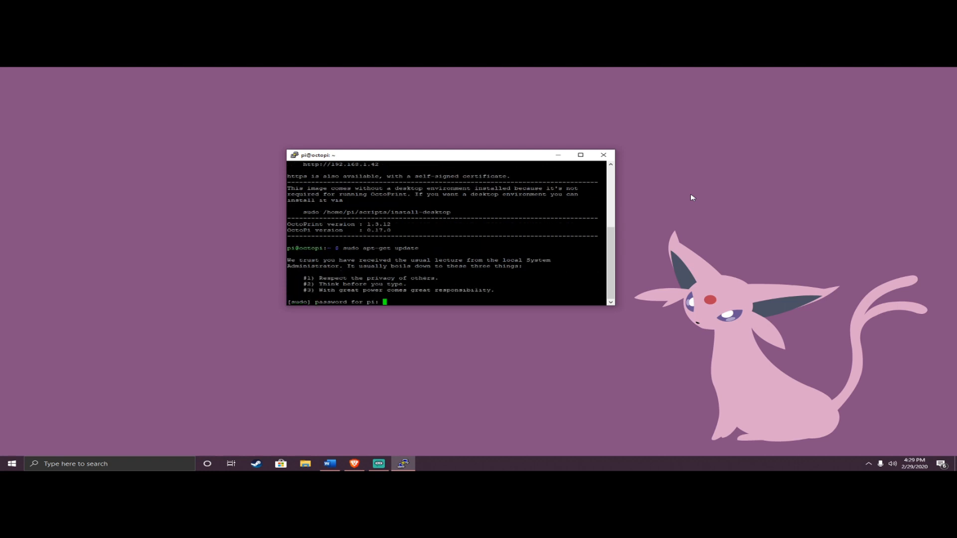
pyautogui.press('Return')
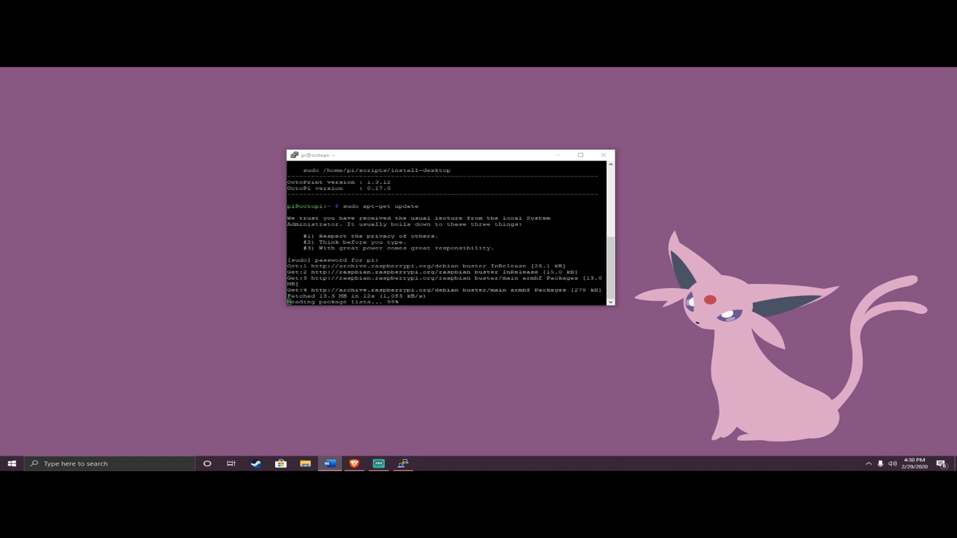
# Upgrade the installed packages with sudo apt-get upgrade, agreeing to continue and quitting the package news display
pyautogui.hotkey('alt', 'Tab')
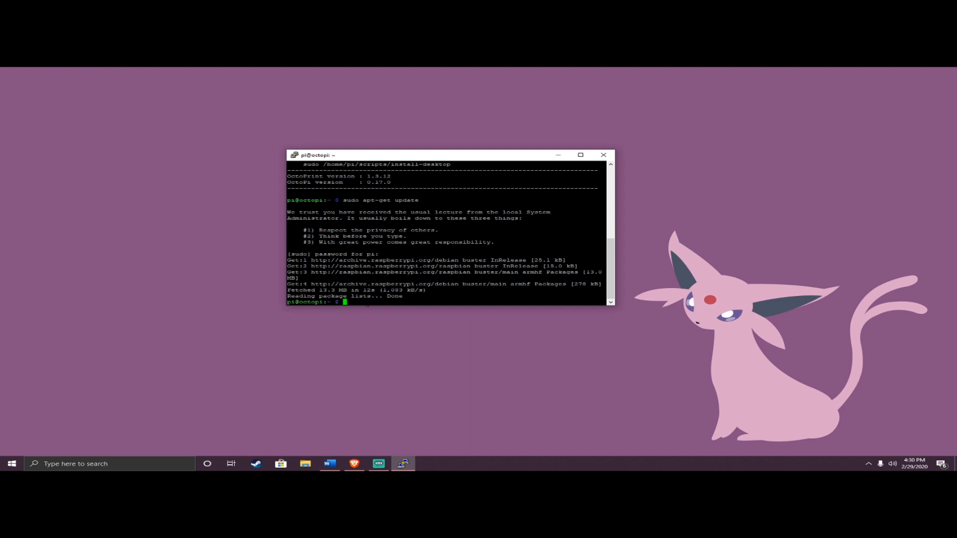
pyautogui.write('sudo apt-get upgrade')
pyautogui.press('Return')
pyautogui.write('y')
pyautogui.press('Return')
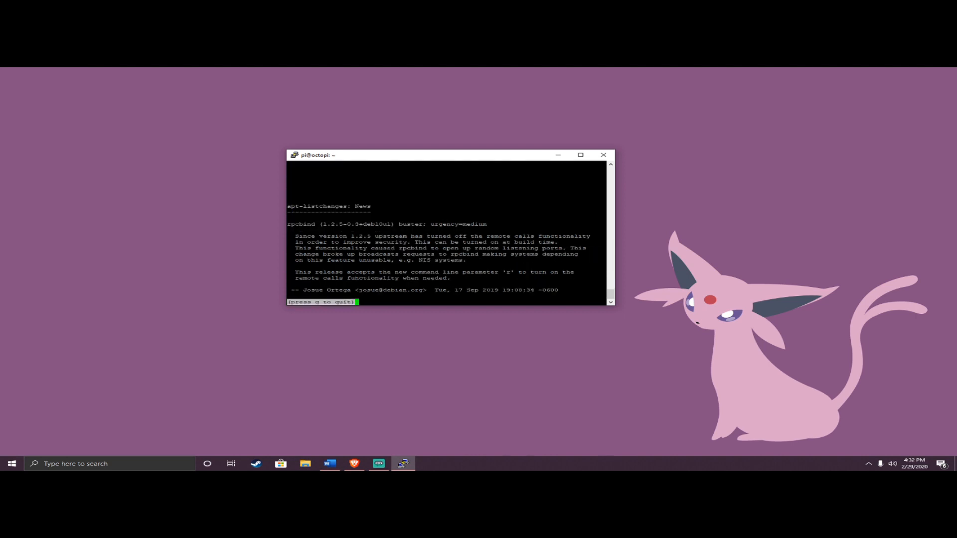
pyautogui.press('q')
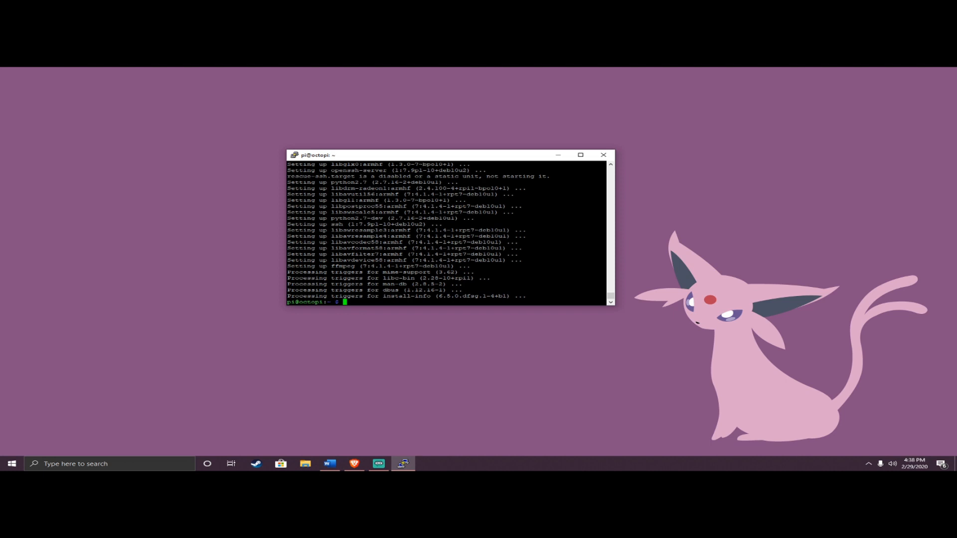
# Restart the Raspberry Pi with sudo reboot and dismiss the closed-connection alert
pyautogui.write('sudo reboot')
pyautogui.press('Return')
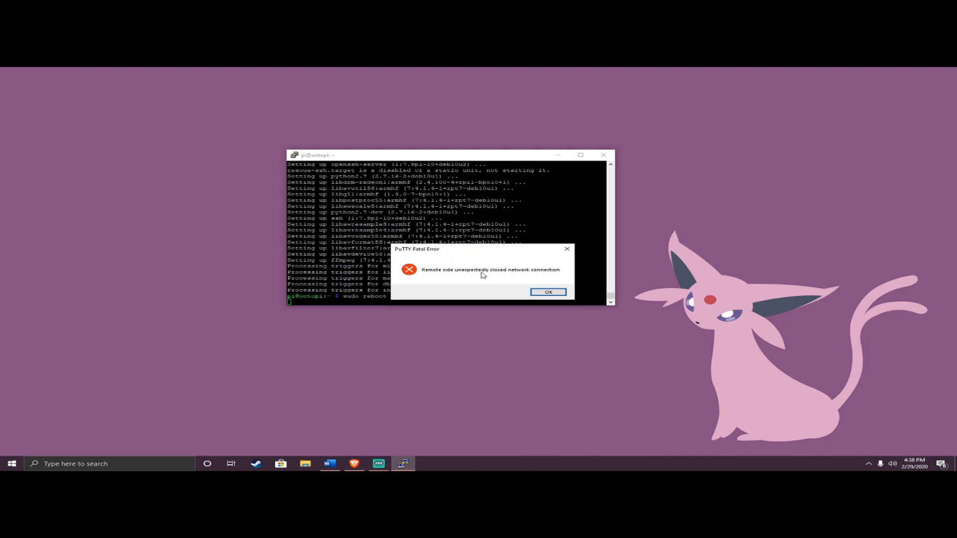
pyautogui.click(553, 294)
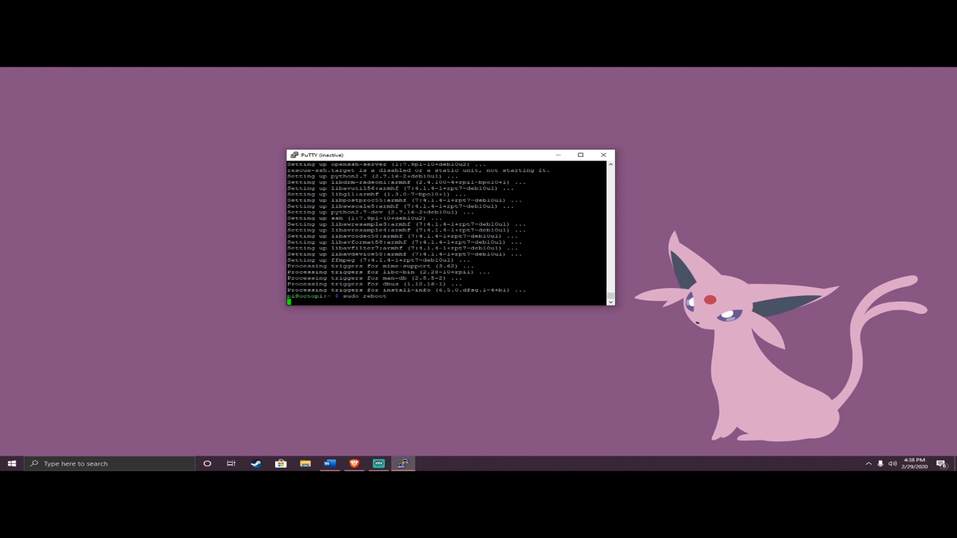
# Restart the inactive PuTTY session and log in as pi again with the account password
pyautogui.rightClick(330, 158)
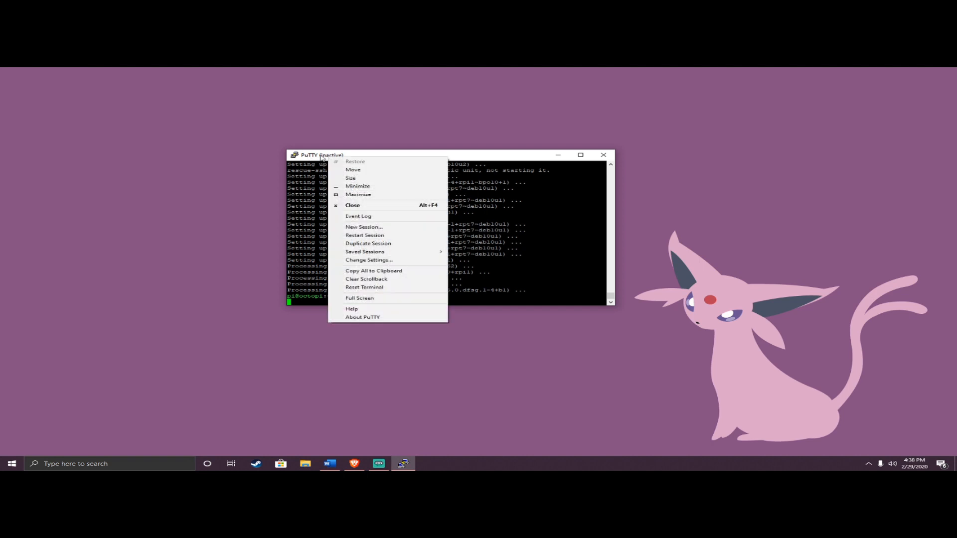
pyautogui.click(369, 236)
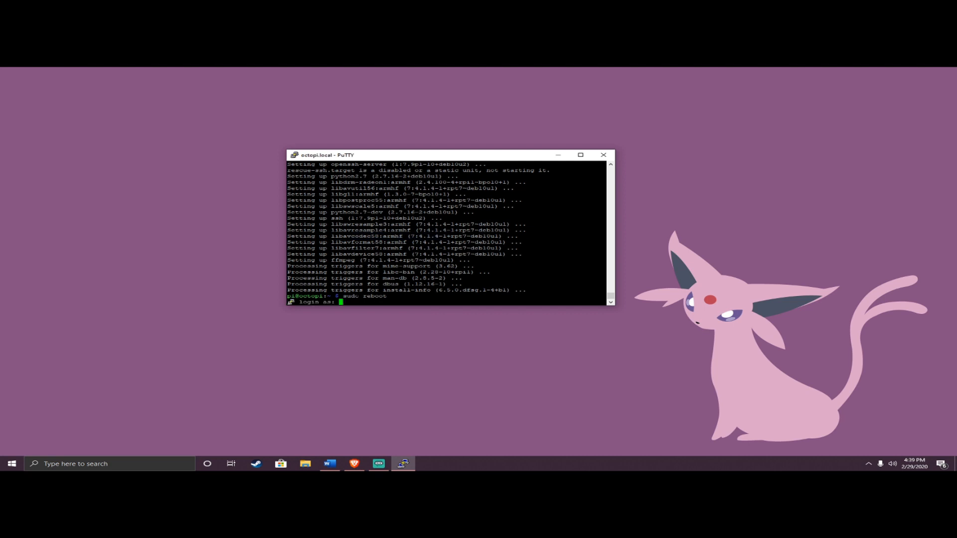
pyautogui.write('pi')
pyautogui.press('Return')
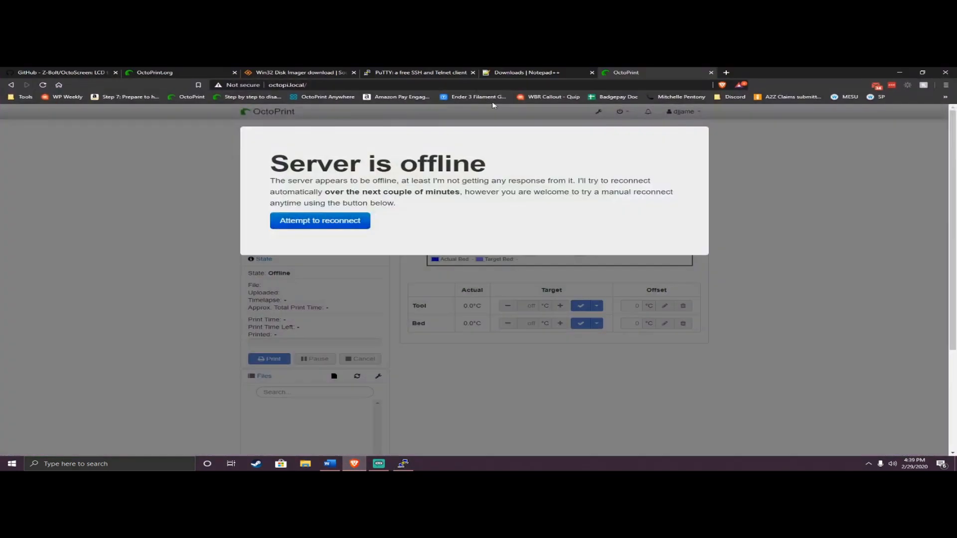
# Switch to the browser's Z-Bolt/OctoScreen GitHub page and arrange it side by side with the PuTTY terminal
pyautogui.click(75, 73)
pyautogui.moveTo(768, 73); pyautogui.dragTo(0, 113)
pyautogui.click(573, 219)
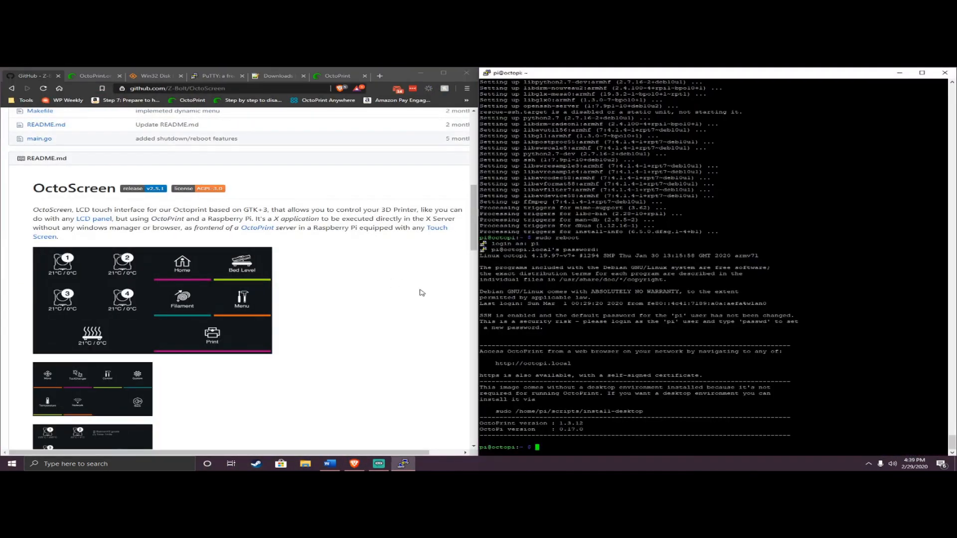
# Copy the apt-get install command from the Dependencies section of the OctoScreen README
pyautogui.scroll(-5, 248, 305)
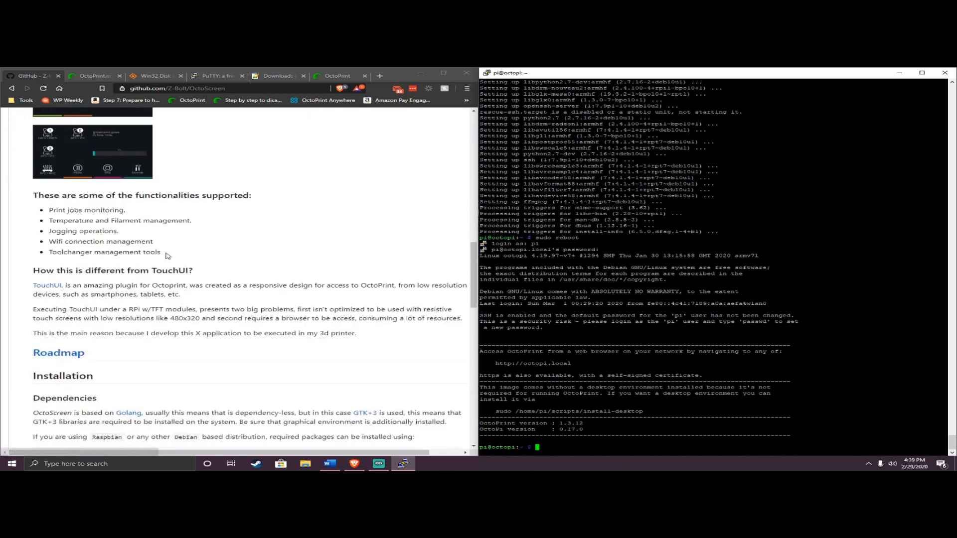
pyautogui.scroll(-4, 167, 256)
pyautogui.moveTo(119, 254); pyautogui.dragTo(27, 249)
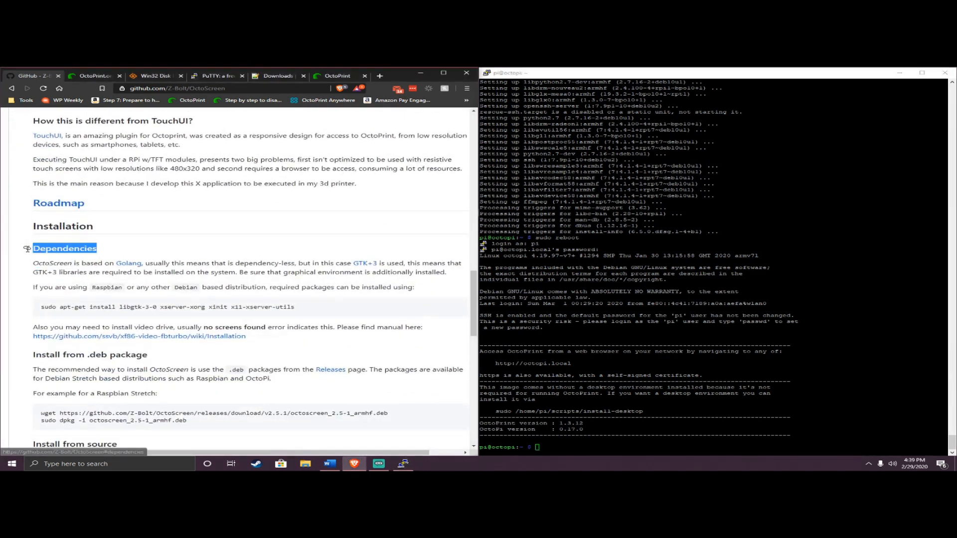
pyautogui.click(138, 251)
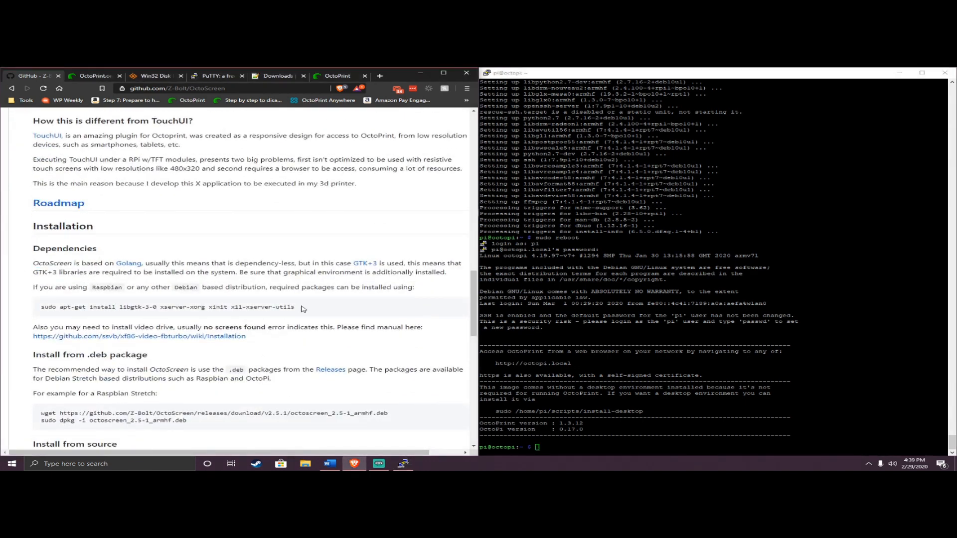
pyautogui.moveTo(302, 309); pyautogui.dragTo(23, 308)
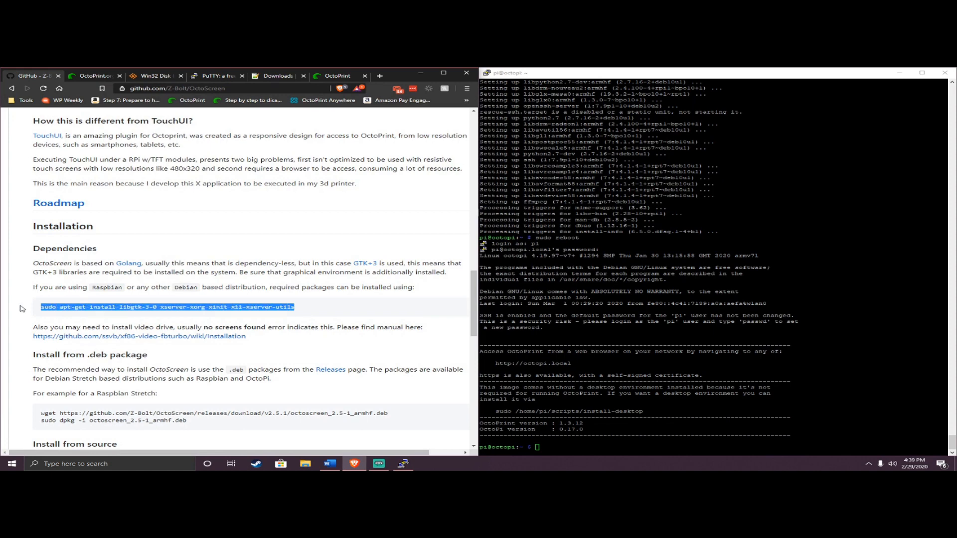
pyautogui.rightClick(77, 308)
pyautogui.click(100, 316)
# Run sudo apt-get install libgtk-3-0 xserver-xorg xinit x11-xserver-utils in the terminal, entering the sudo password and agreeing to continue
pyautogui.click(553, 445)
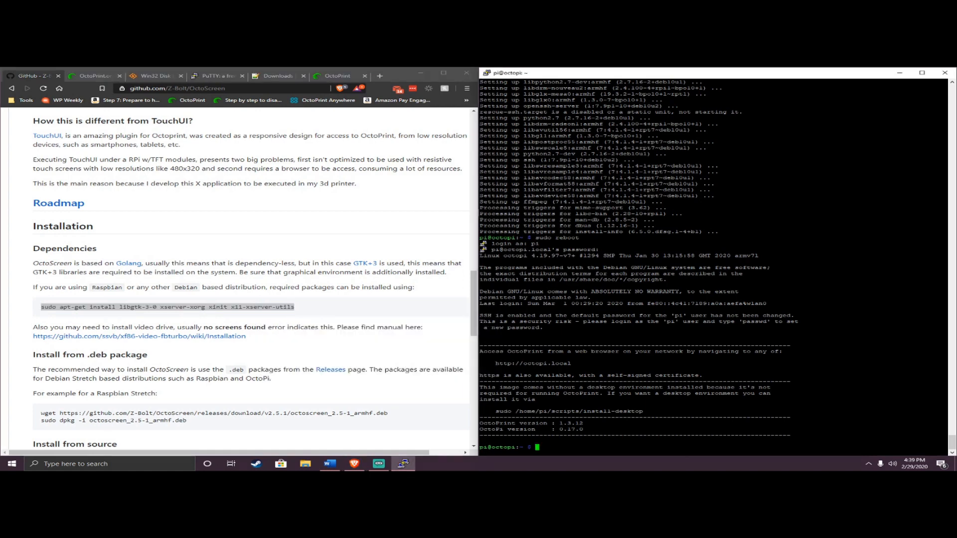
pyautogui.rightClick(553, 445)
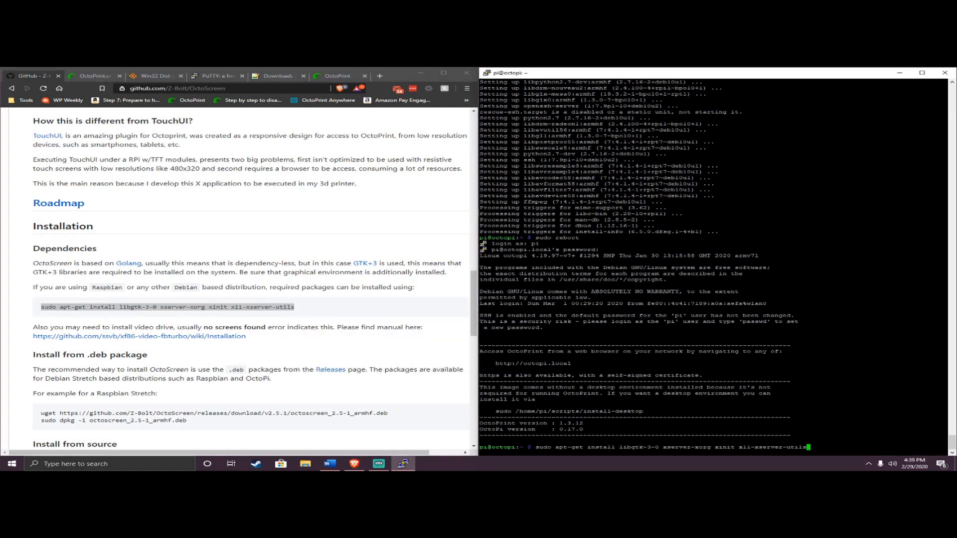
pyautogui.press('Return')
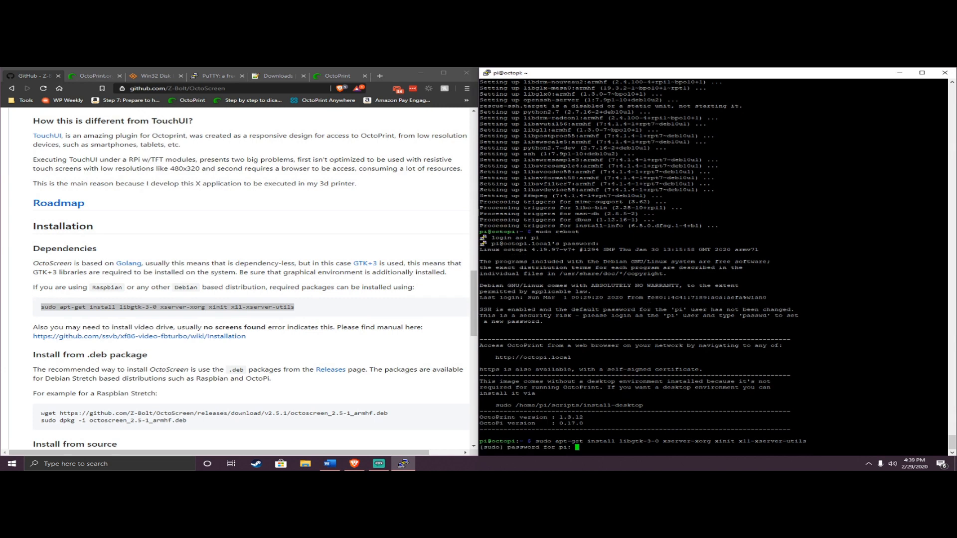
pyautogui.press('Return')
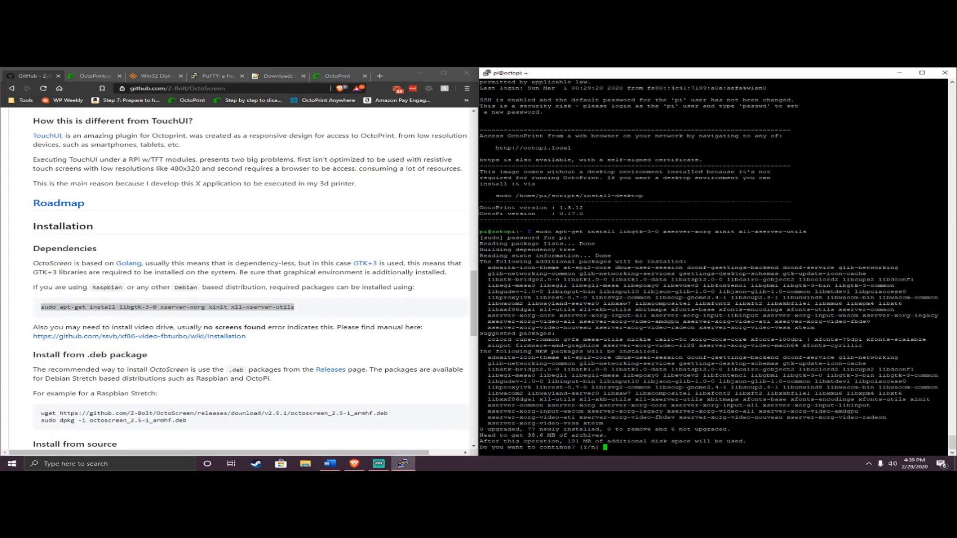
pyautogui.write('y')
pyautogui.press('Return')
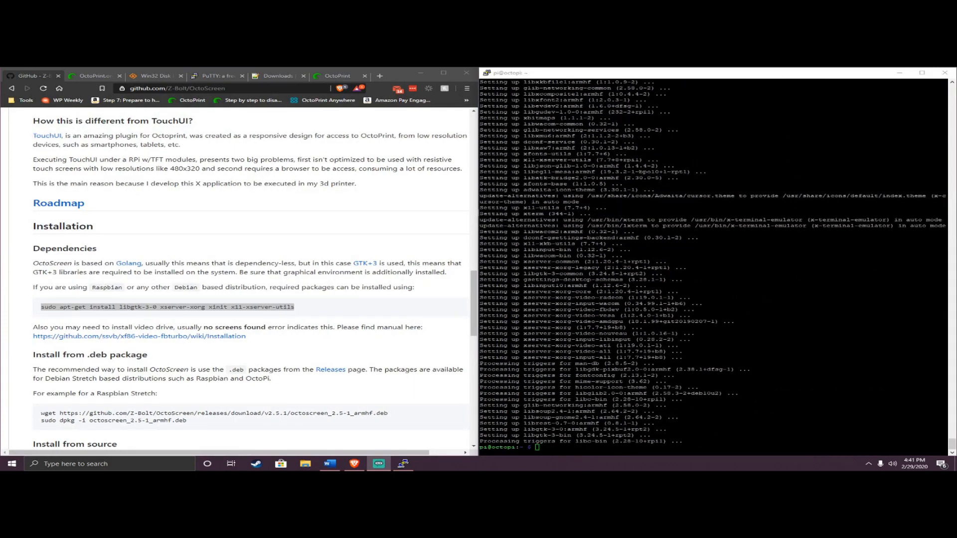
# Copy the wget and sudo dpkg commands from the "Install from .deb package" section of the OctoScreen README
pyautogui.click(310, 345)
pyautogui.scroll(-3, 160, 298)
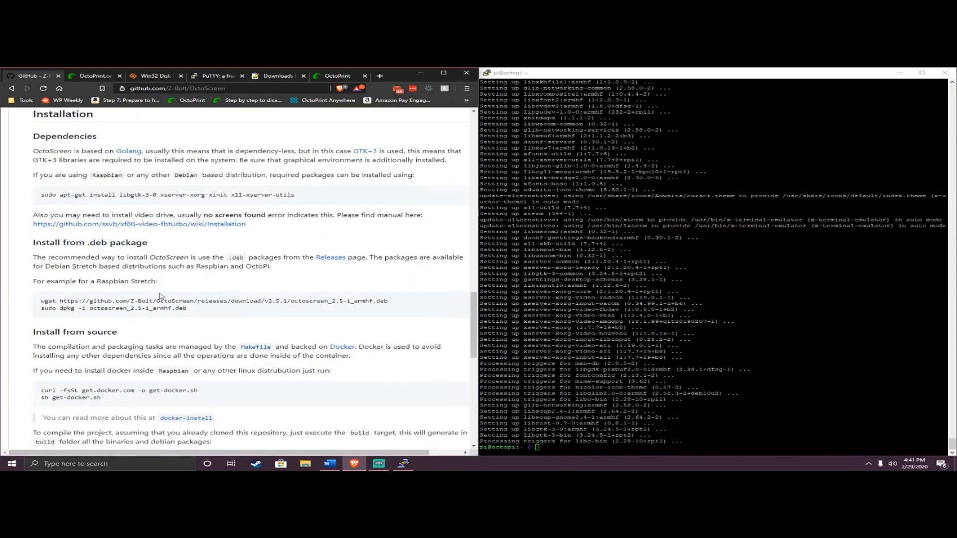
pyautogui.moveTo(158, 246); pyautogui.dragTo(28, 244)
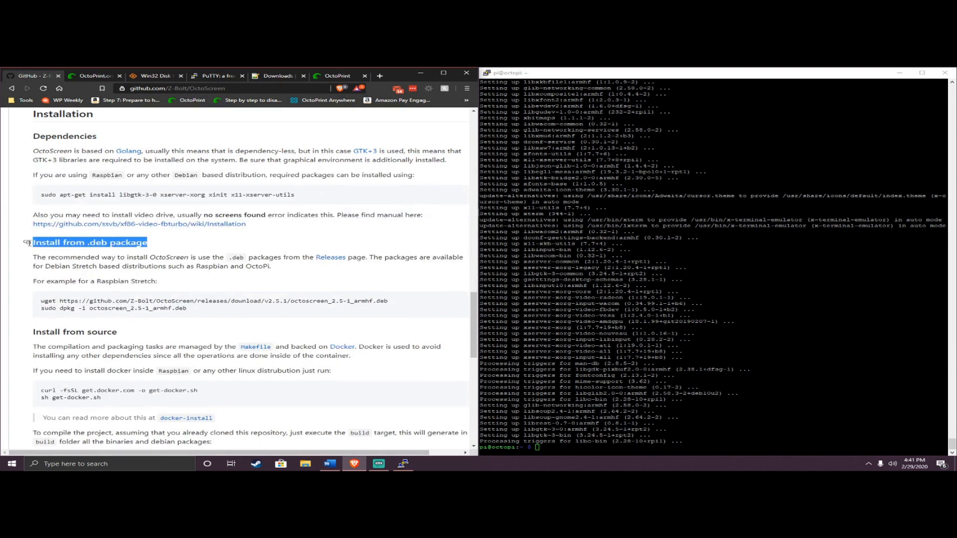
pyautogui.tripleClick(38, 305)
pyautogui.moveTo(41, 301); pyautogui.dragTo(212, 315)
pyautogui.rightClick(173, 307)
pyautogui.click(185, 309)
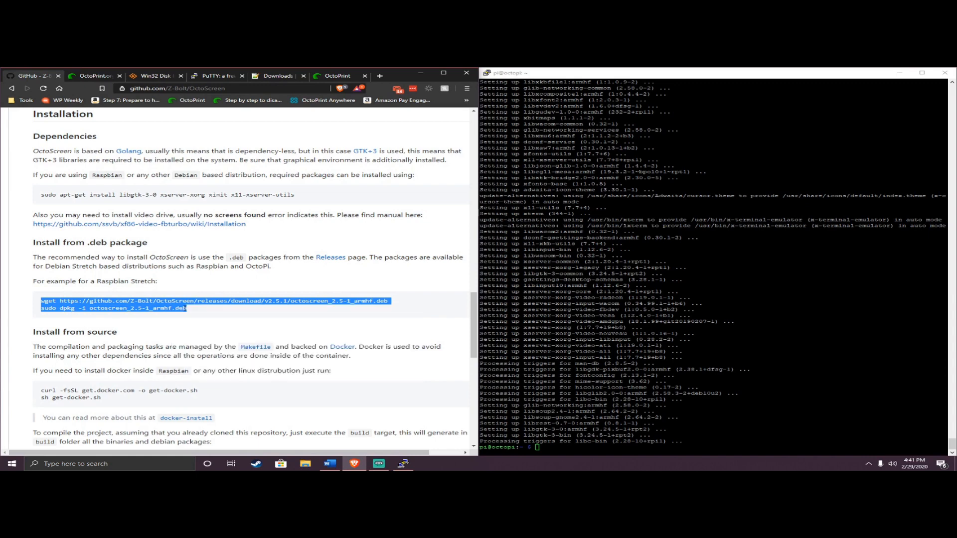
# Run the copied wget and sudo dpkg -i commands in the PuTTY terminal to download and install octoscreen_2.5-1_armhf.deb
pyautogui.click(537, 447)
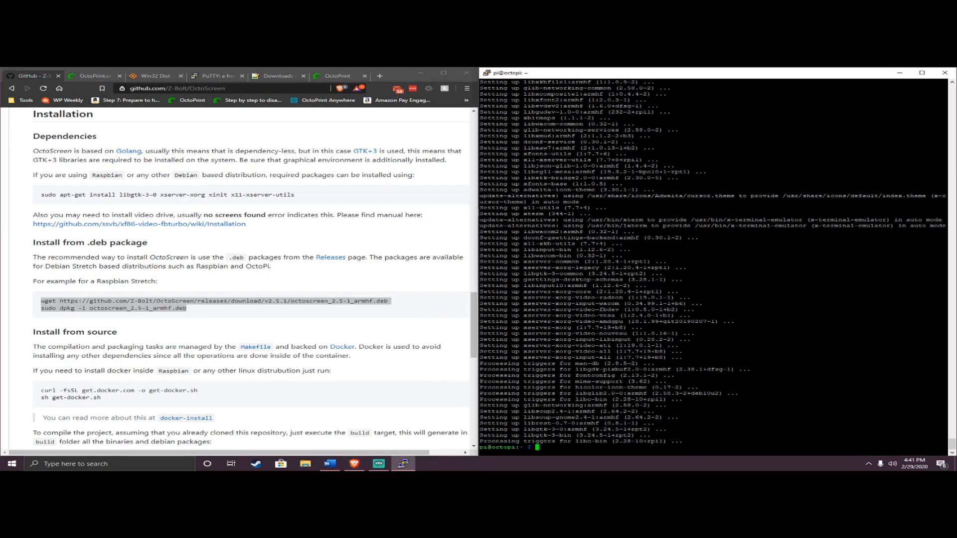
pyautogui.rightClick(537, 447)
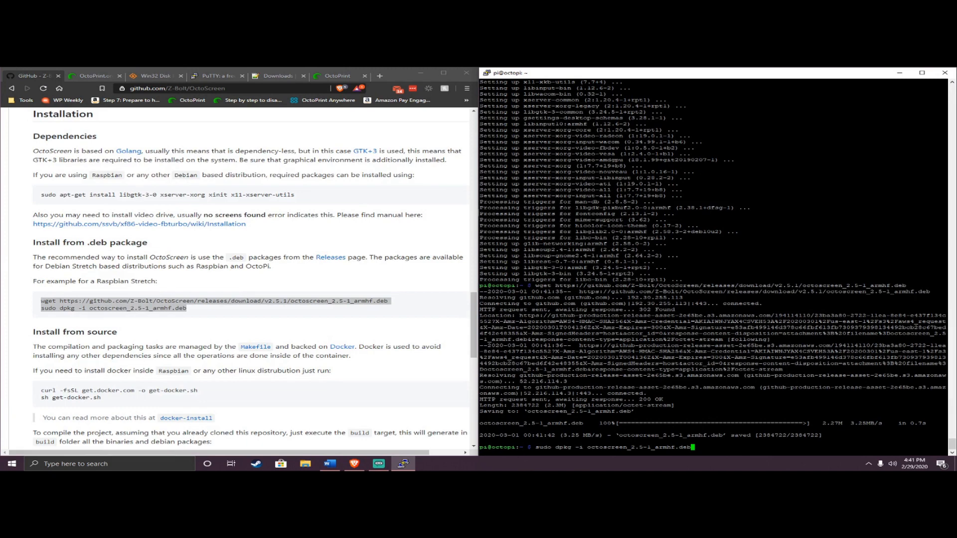
pyautogui.press('Return')
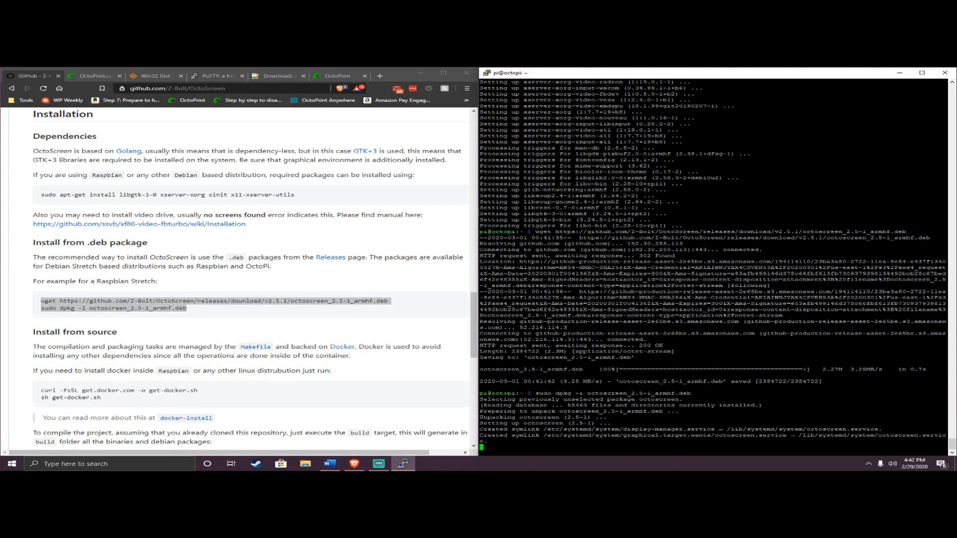
pyautogui.hotkey('alt', 'Tab')
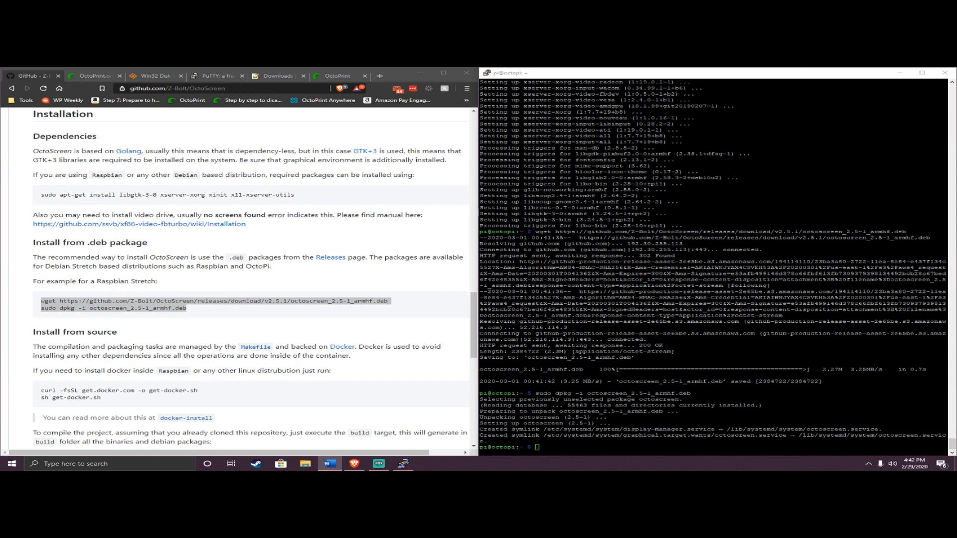
pyautogui.hotkey('alt', 'Tab')
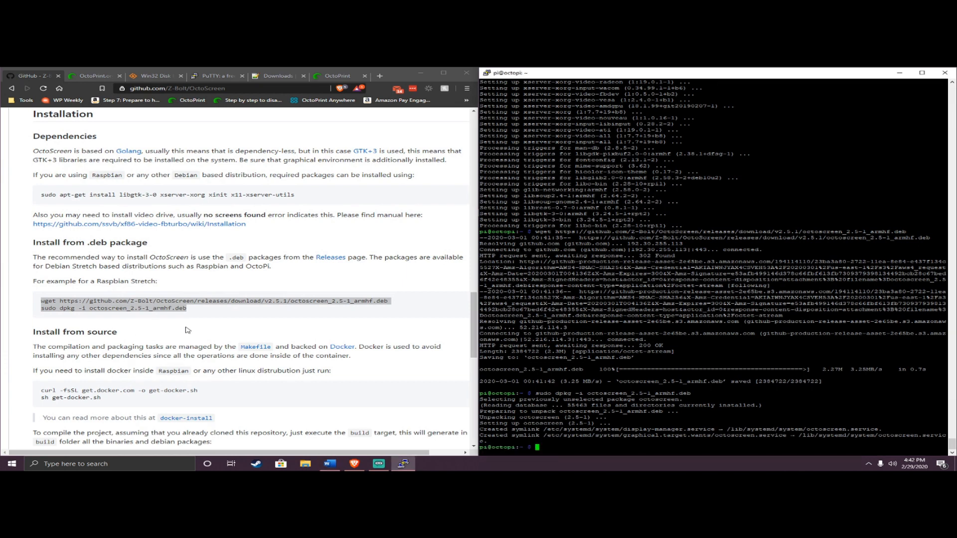